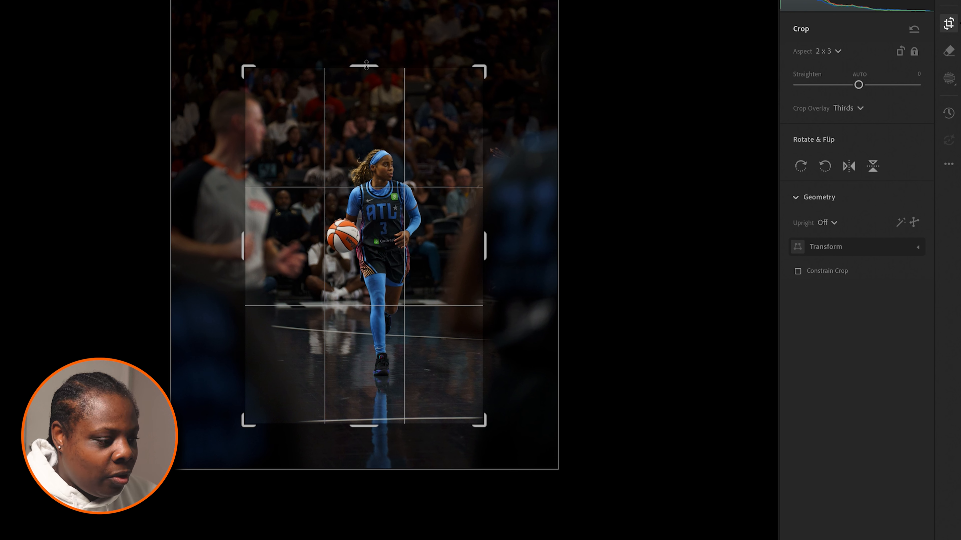
Step: Shift the photo within the 2 x 3 crop frame to bring the player closer to the centre, and apply the crop
{"action": "left_click_drag", "start_coordinate": [397, 163], "coordinate": [388, 163]}
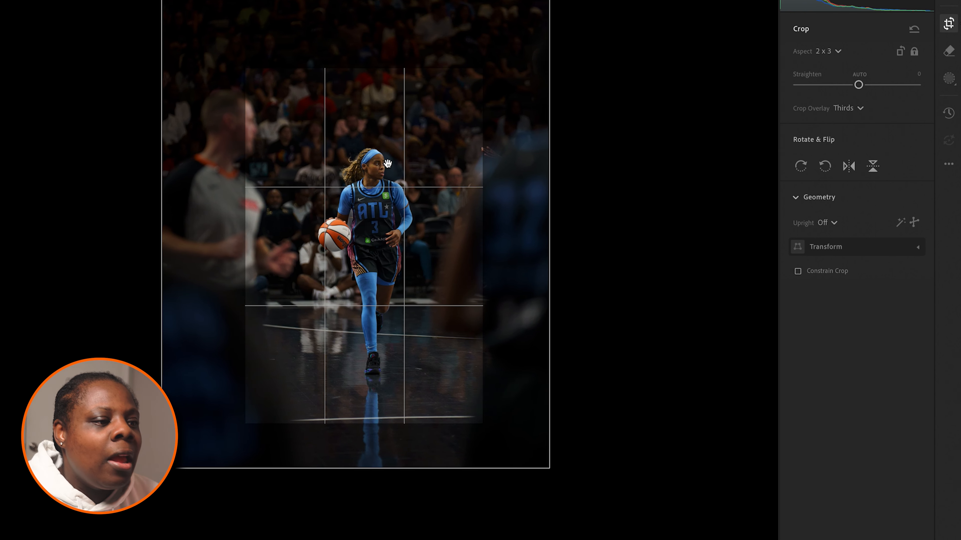
{"action": "key", "text": "Return"}
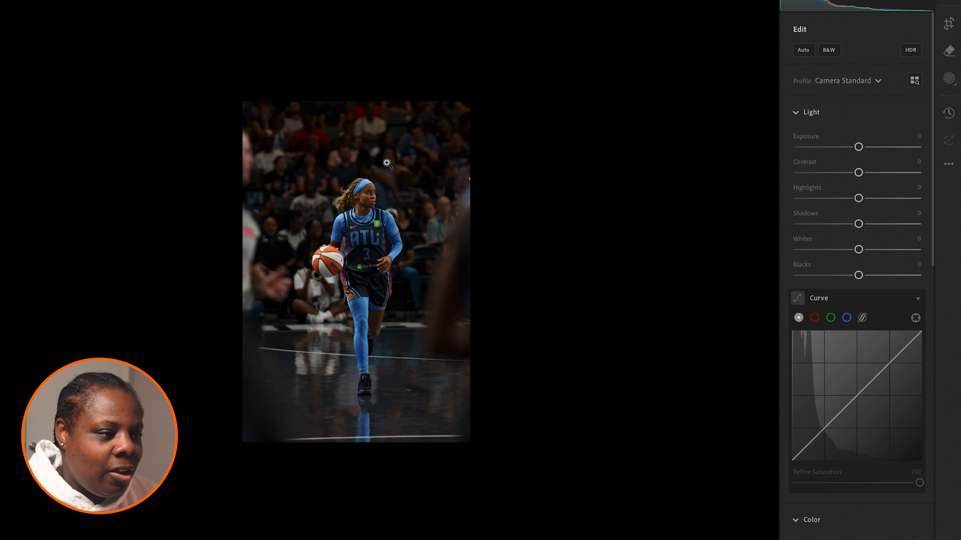
{"action": "left_click", "coordinate": [387, 163]}
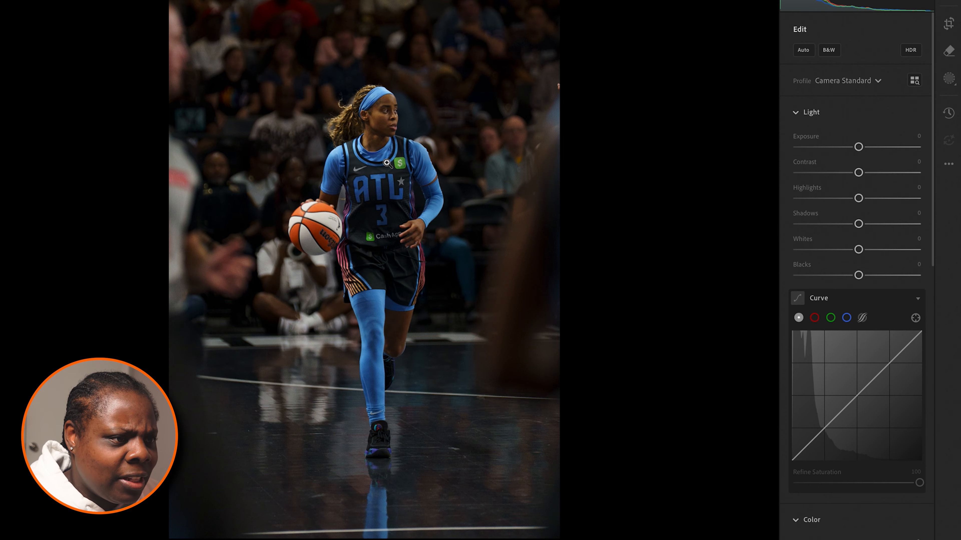
Step: Straighten the cropped photo by +0.17 and apply the crop
{"action": "left_click", "coordinate": [949, 23]}
{"action": "left_click_drag", "start_coordinate": [660, 114], "coordinate": [661, 115]}
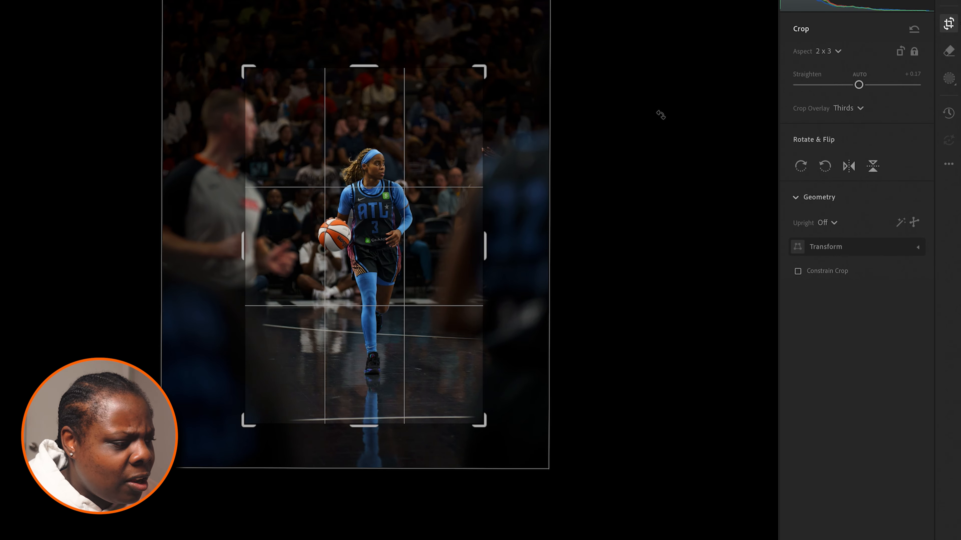
{"action": "key", "text": "Return"}
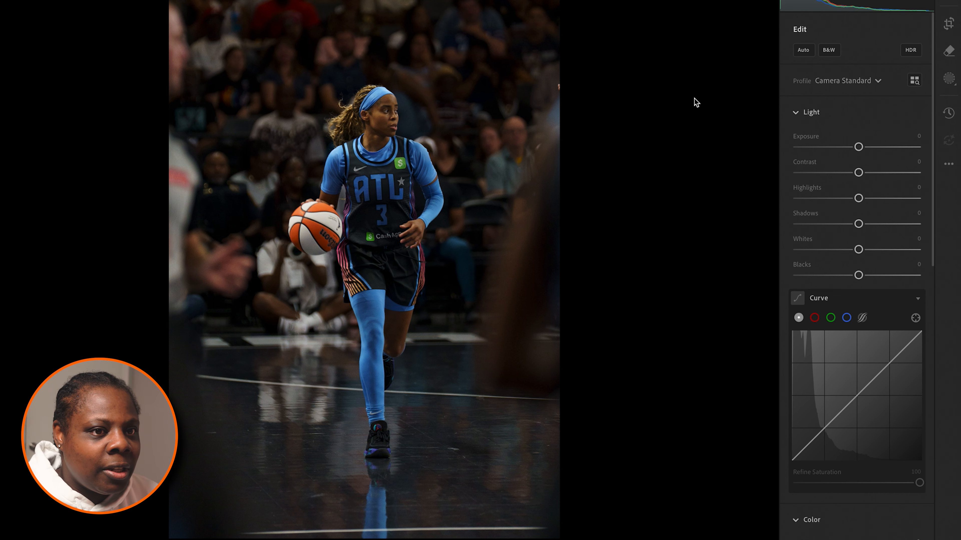
Step: Enlarge the 2 x 3 crop slightly, reposition the player within the frame, and apply the crop
{"action": "left_click", "coordinate": [948, 51]}
{"action": "left_click", "coordinate": [949, 24]}
{"action": "left_click_drag", "start_coordinate": [373, 65], "coordinate": [365, 55]}
{"action": "left_click_drag", "start_coordinate": [373, 99], "coordinate": [376, 98]}
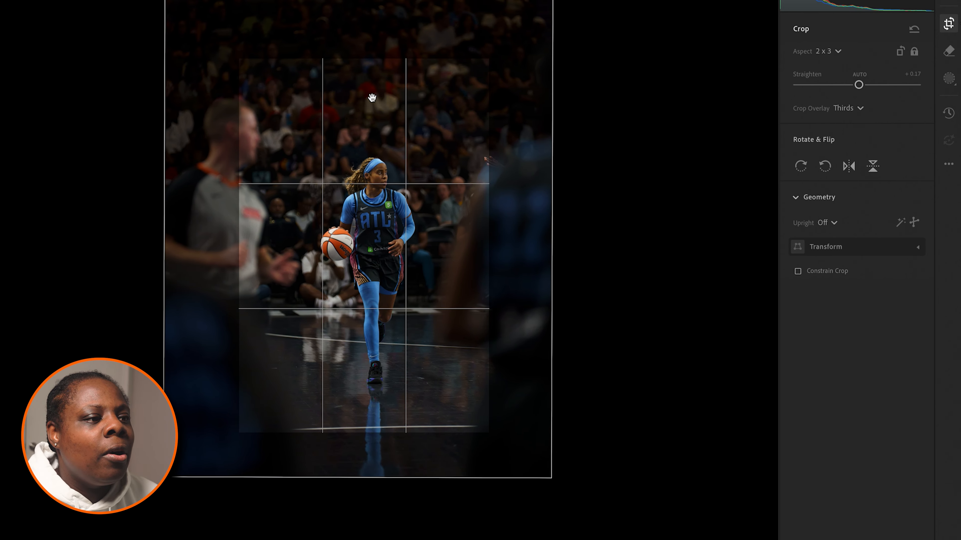
{"action": "left_click_drag", "start_coordinate": [321, 117], "coordinate": [316, 116]}
{"action": "key", "text": "Return"}
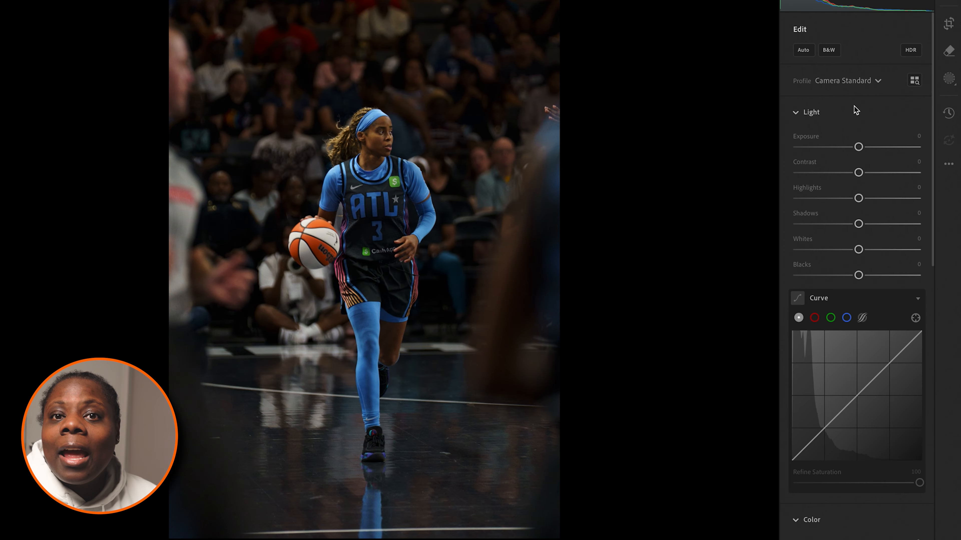
Step: Raise Exposure to +0.66, then anchor the tone curve's midpoint and lower its shadow point to about 22.0 output
{"action": "left_click_drag", "start_coordinate": [859, 147], "coordinate": [866, 147]}
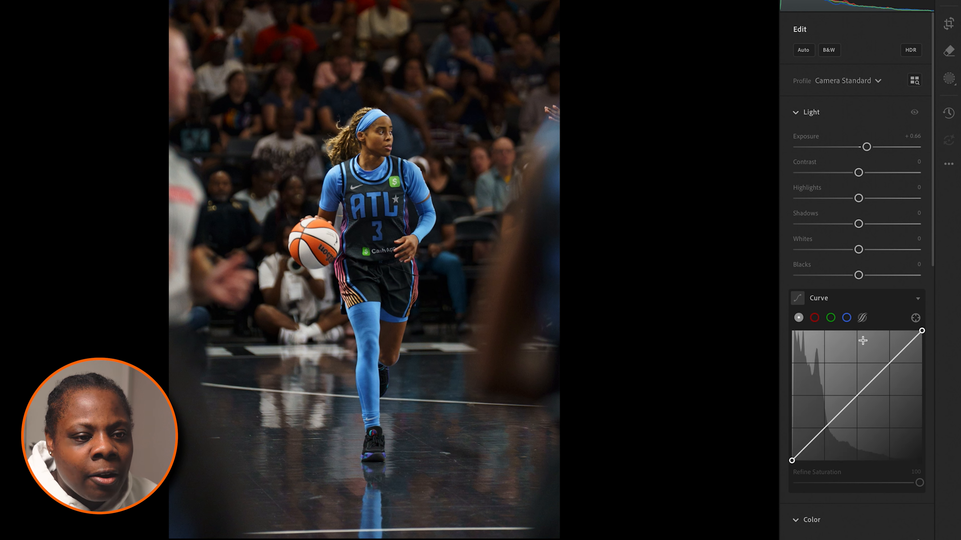
{"action": "left_click", "coordinate": [858, 395]}
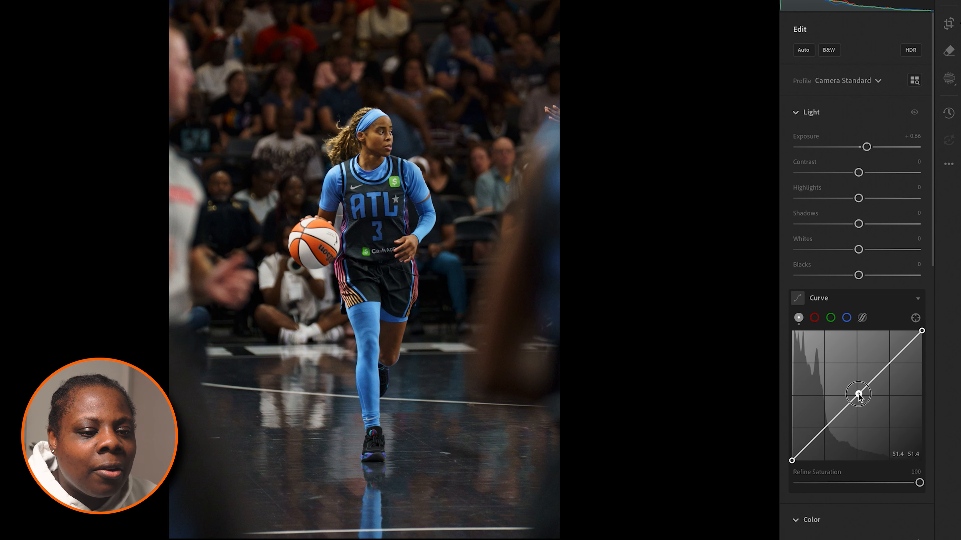
{"action": "left_click", "coordinate": [825, 427]}
{"action": "left_click_drag", "start_coordinate": [825, 430], "coordinate": [826, 434]}
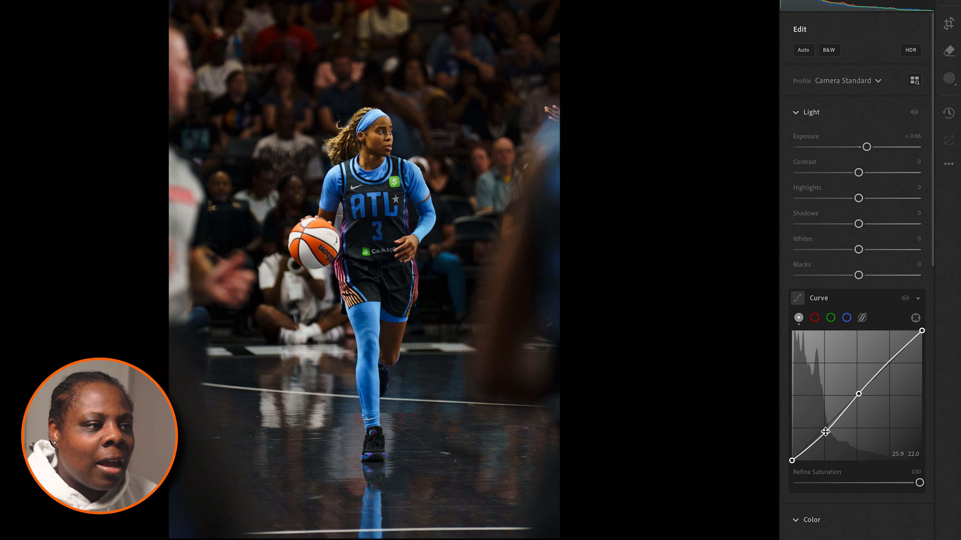
Step: Set Shadows to +22, Contrast to -4 and Highlights to +7, and compare the photo with the original
{"action": "left_click_drag", "start_coordinate": [858, 224], "coordinate": [871, 225]}
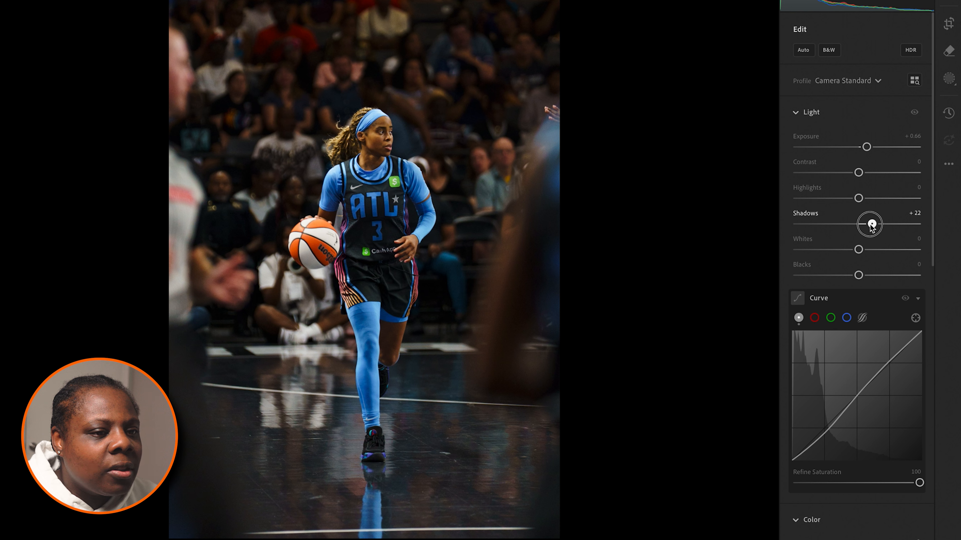
{"action": "left_click_drag", "start_coordinate": [858, 172], "coordinate": [858, 198]}
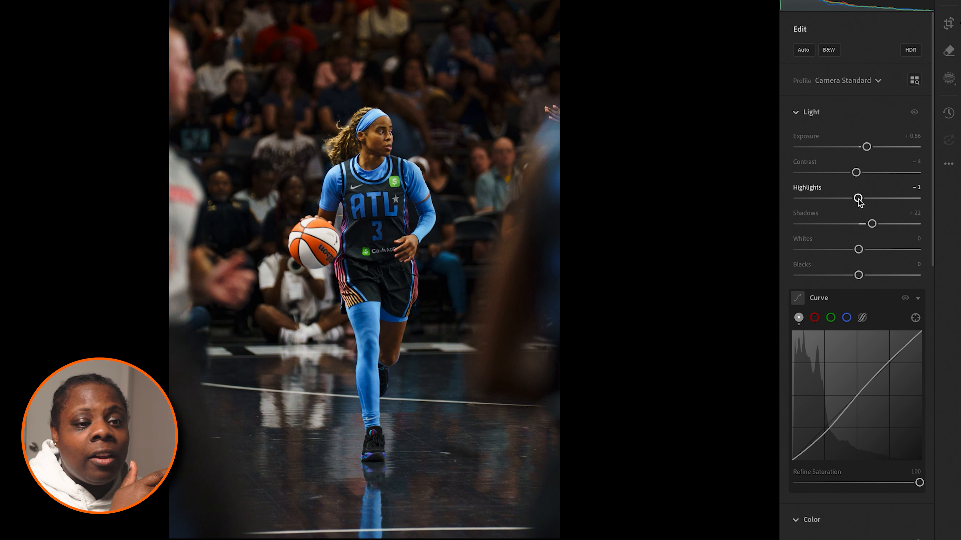
{"action": "left_click_drag", "start_coordinate": [858, 198], "coordinate": [897, 199]}
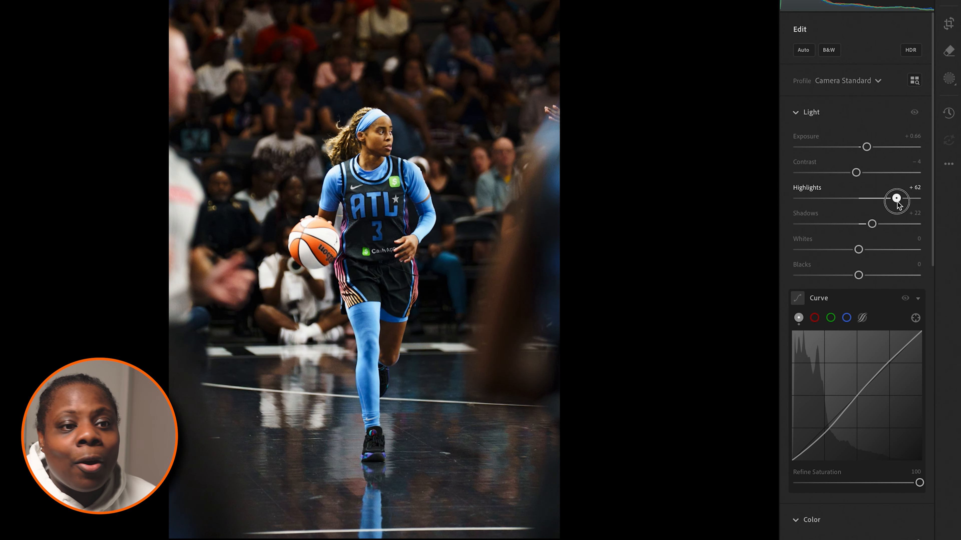
{"action": "double_click", "coordinate": [897, 198]}
{"action": "left_click_drag", "start_coordinate": [858, 198], "coordinate": [862, 198]}
{"action": "key", "text": "backslash"}
{"action": "key", "text": "backslash"}
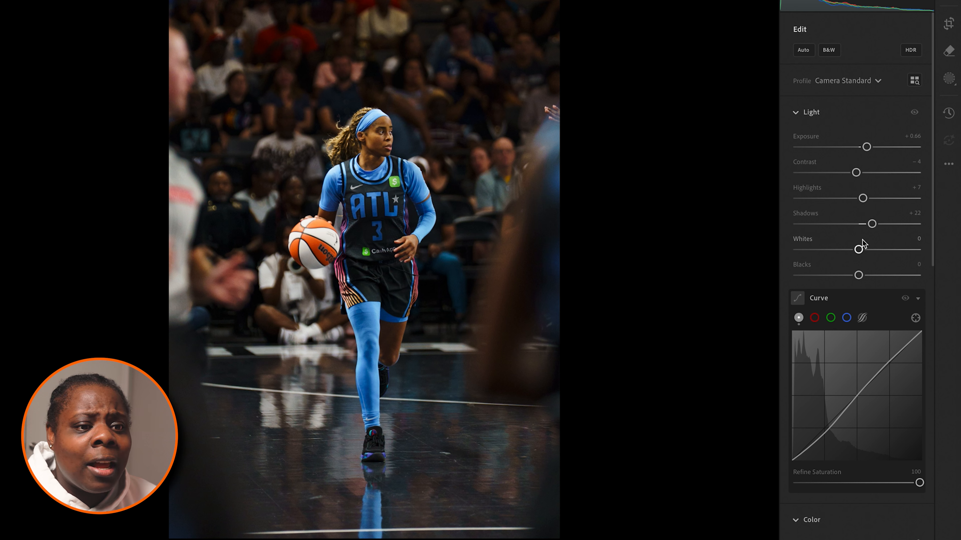
Step: Lower Blacks to -13 and compare the edited photo with the original
{"action": "left_click", "coordinate": [858, 275], "text": "alt"}
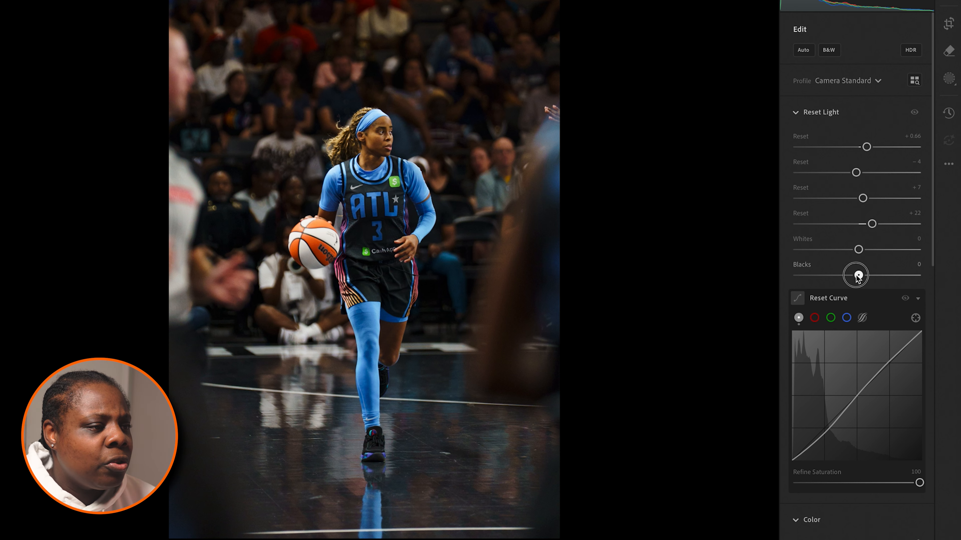
{"action": "left_click_drag", "start_coordinate": [858, 276], "coordinate": [850, 275]}
{"action": "key", "text": "backslash"}
{"action": "key", "text": "backslash"}
{"action": "key", "text": "backslash"}
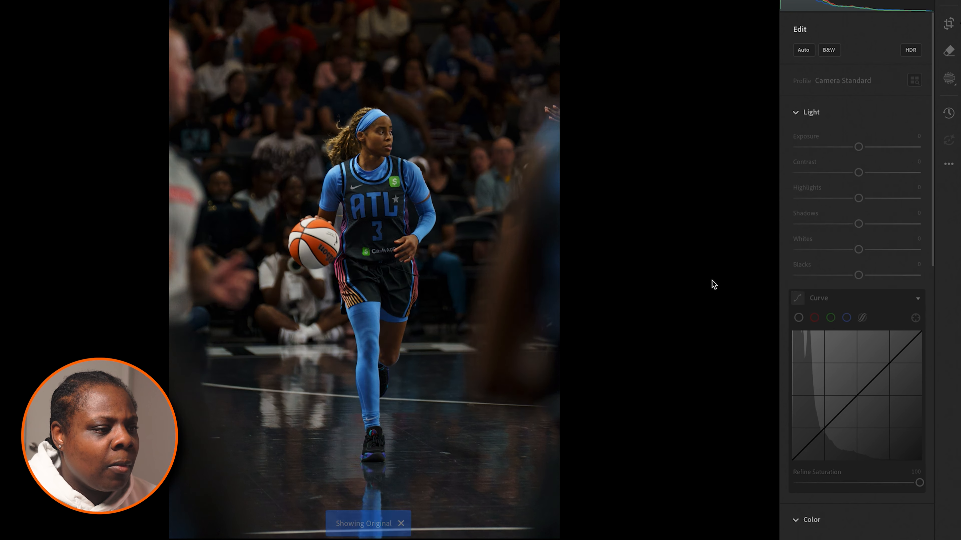
{"action": "key", "text": "backslash"}
{"action": "key", "text": "backslash"}
{"action": "key", "text": "backslash"}
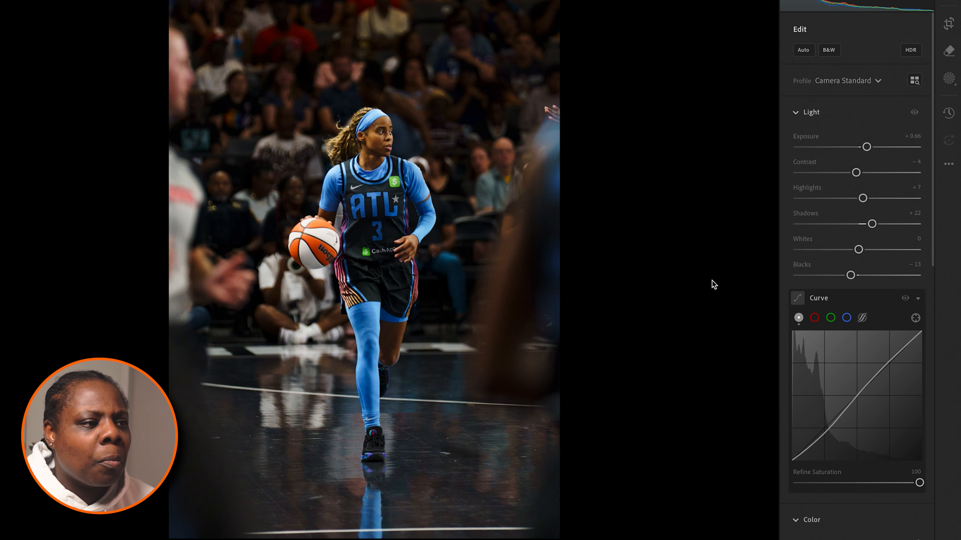
Step: Create a subject mask covering the player and the ball, and check its coverage
{"action": "left_click", "coordinate": [949, 78]}
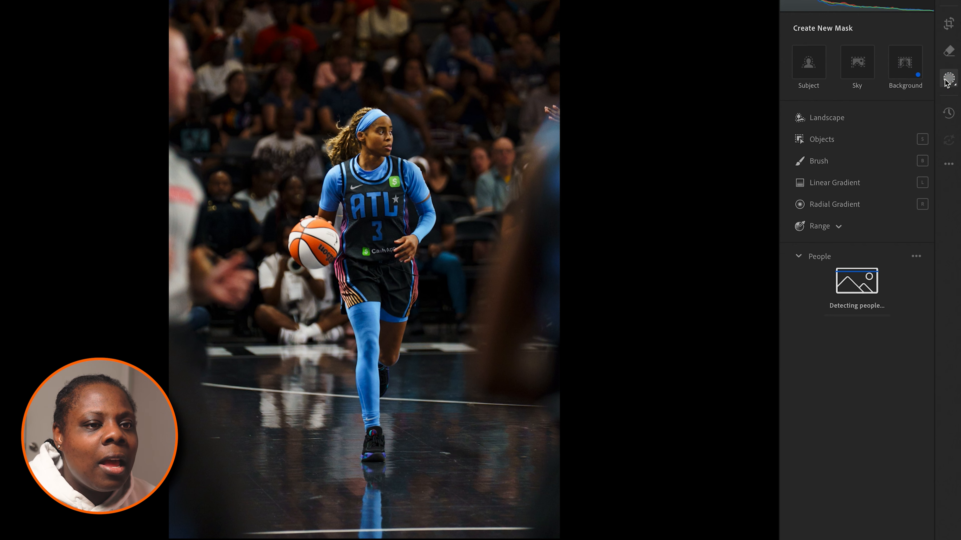
{"action": "left_click", "coordinate": [813, 63]}
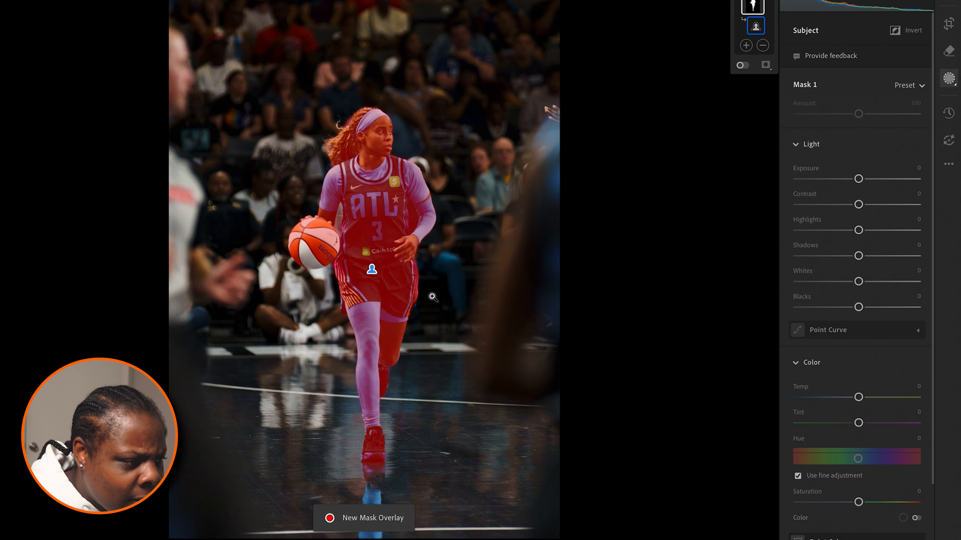
{"action": "scroll", "coordinate": [380, 365], "scroll_direction": "up", "scroll_amount": 5}
{"action": "scroll", "coordinate": [376, 361], "scroll_direction": "down", "scroll_amount": 5}
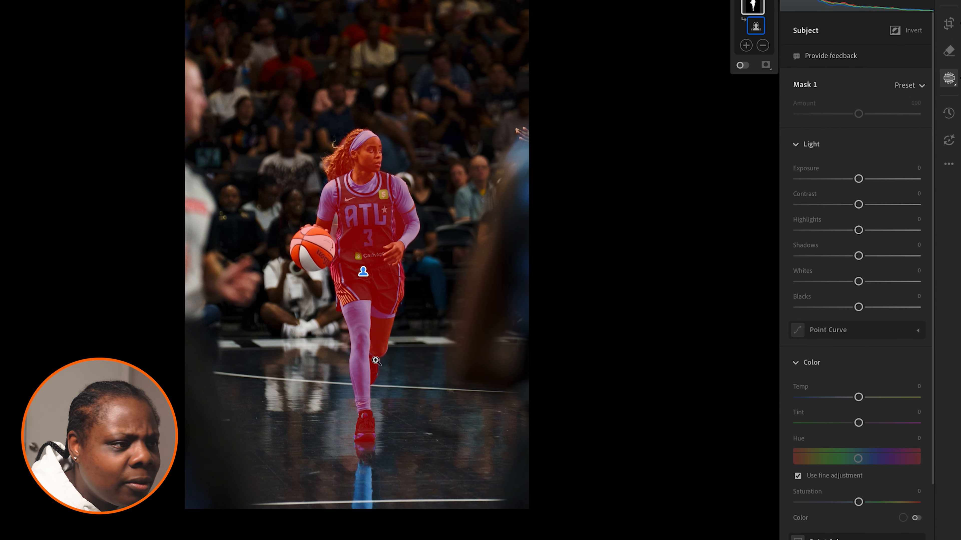
Step: Set the subject mask's Exposure to +0.36 to brighten the player, checking the effect on her face
{"action": "left_click", "coordinate": [857, 180]}
{"action": "left_click_drag", "start_coordinate": [858, 179], "coordinate": [862, 179]}
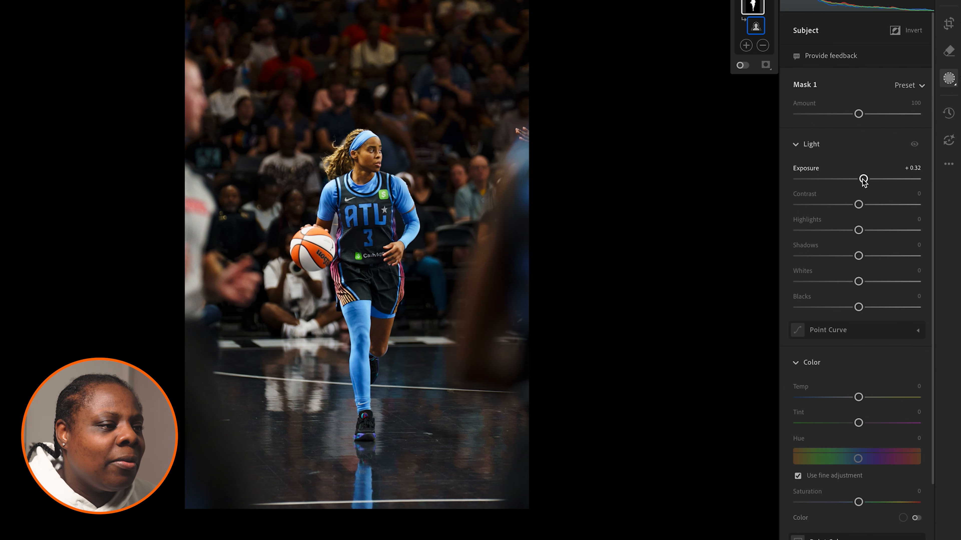
{"action": "left_click", "coordinate": [364, 148]}
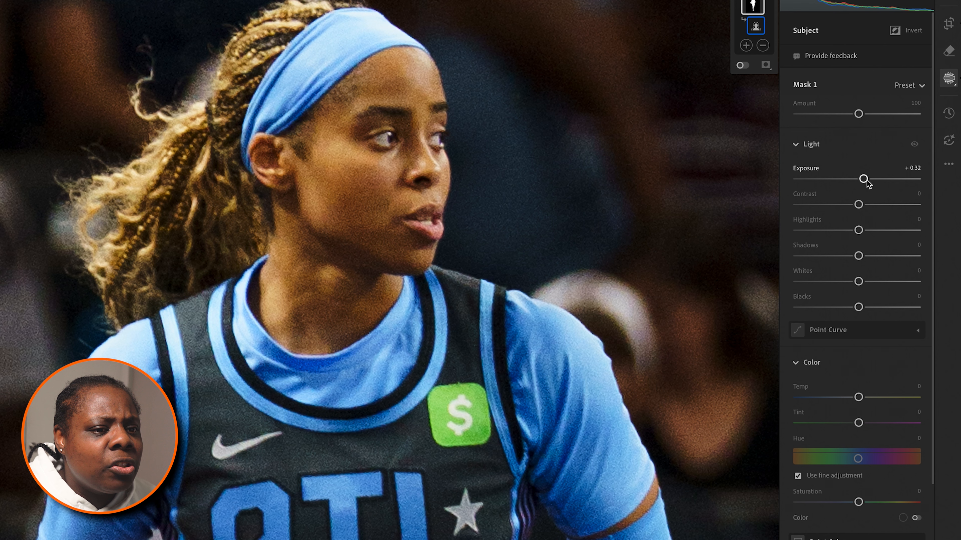
{"action": "mouse_move", "coordinate": [863, 179]}
{"action": "left_mouse_down"}
{"action": "mouse_move", "coordinate": [872, 180]}
{"action": "mouse_move", "coordinate": [858, 180]}
{"action": "left_mouse_up"}
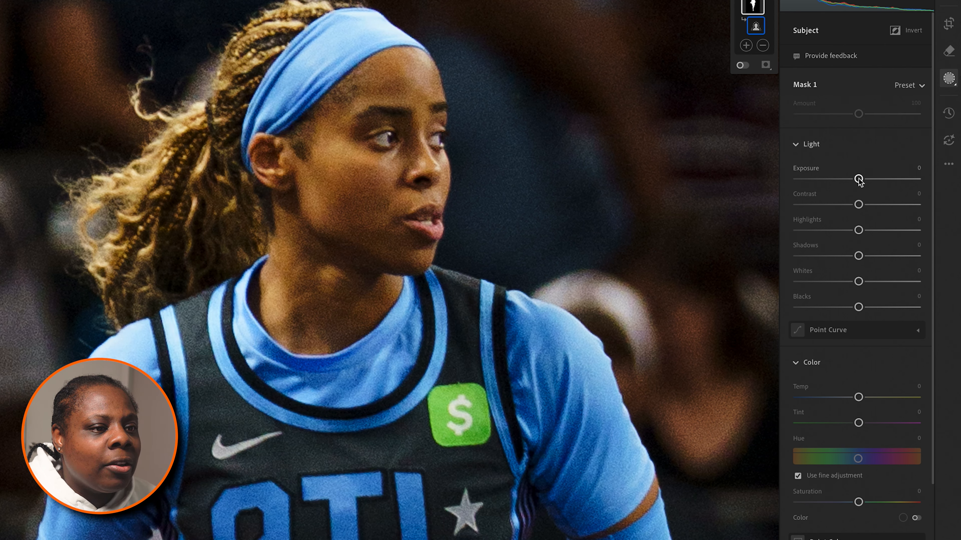
{"action": "left_click_drag", "start_coordinate": [859, 181], "coordinate": [865, 181]}
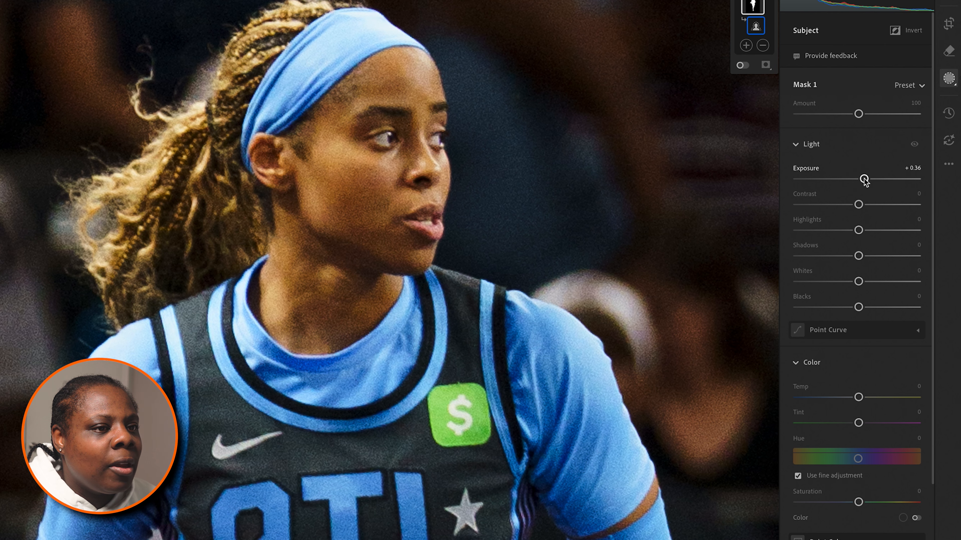
Step: Subtract the area along the edge of the player's hair from the subject mask with a brush, and leave masking
{"action": "left_click", "coordinate": [762, 45]}
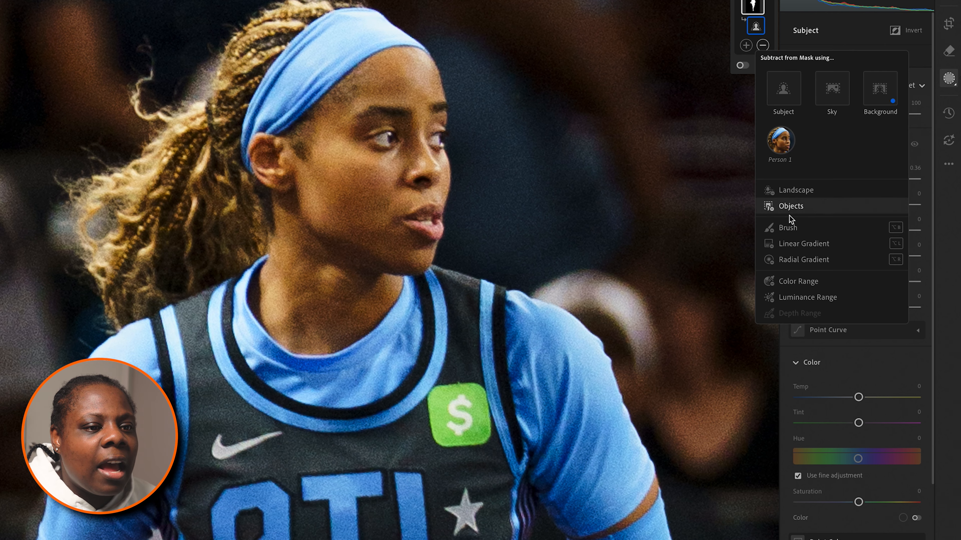
{"action": "left_click", "coordinate": [789, 226]}
{"action": "scroll", "coordinate": [197, 70], "scroll_direction": "up", "scroll_amount": 3}
{"action": "mouse_move", "coordinate": [198, 70]}
{"action": "left_mouse_down"}
{"action": "mouse_move", "coordinate": [207, 78]}
{"action": "mouse_move", "coordinate": [198, 82]}
{"action": "mouse_move", "coordinate": [204, 70]}
{"action": "mouse_move", "coordinate": [193, 83]}
{"action": "mouse_move", "coordinate": [196, 72]}
{"action": "left_mouse_up"}
{"action": "left_click_drag", "start_coordinate": [52, 206], "coordinate": [60, 234]}
{"action": "scroll", "coordinate": [198, 71], "scroll_direction": "down", "scroll_amount": 10}
{"action": "scroll", "coordinate": [198, 71], "scroll_direction": "down", "scroll_amount": 5}
{"action": "scroll", "coordinate": [199, 71], "scroll_direction": "up", "scroll_amount": 4}
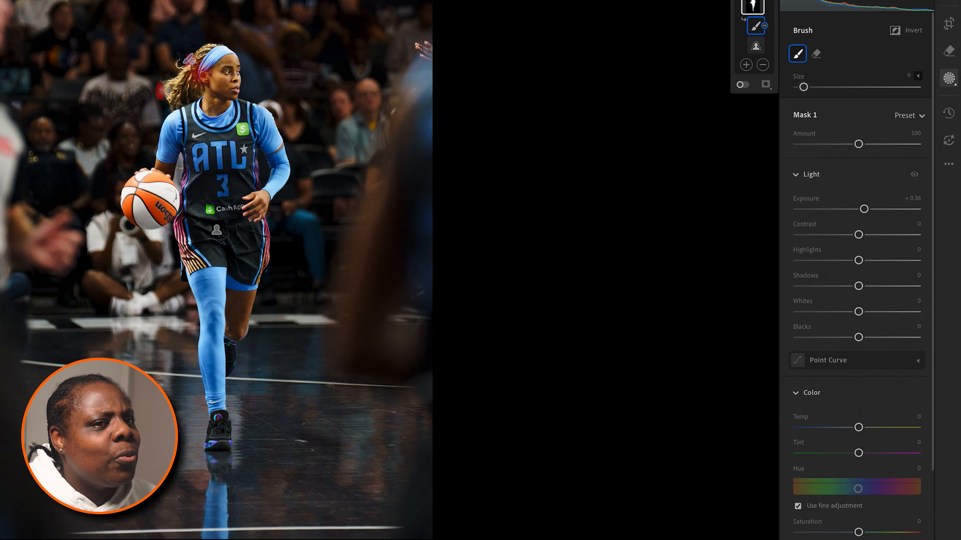
{"action": "left_click", "coordinate": [948, 0]}
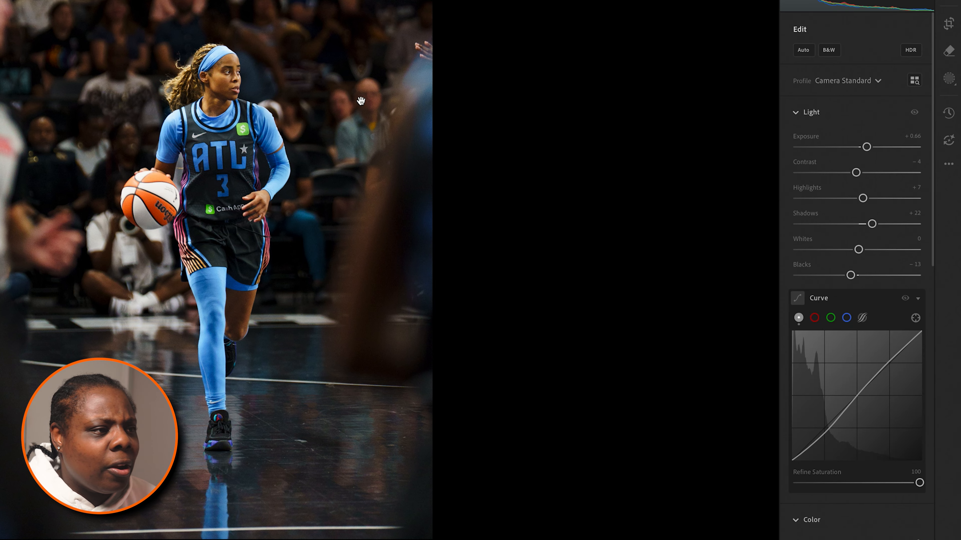
Step: Compare the whole edited photo with the original version
{"action": "left_click", "coordinate": [358, 95]}
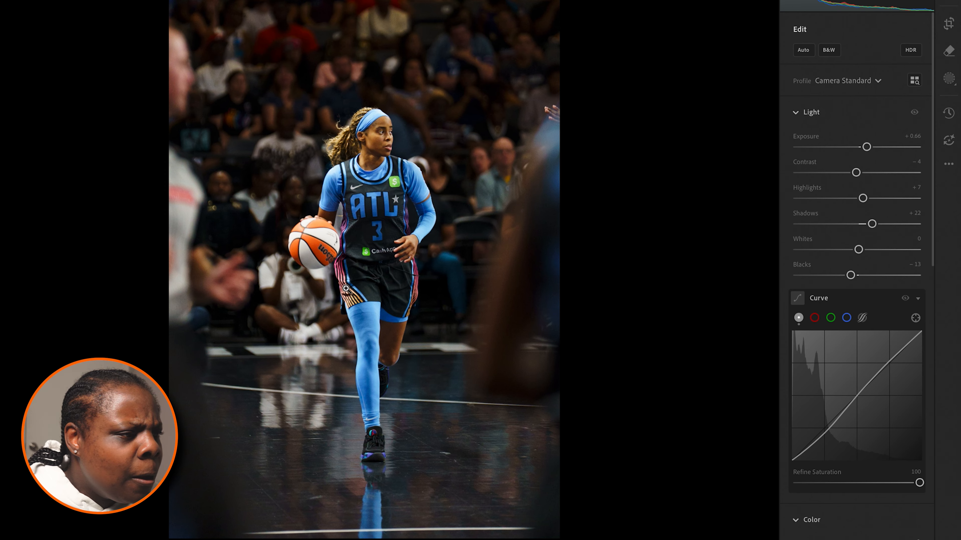
{"action": "left_click", "coordinate": [387, 220]}
{"action": "left_click", "coordinate": [387, 220]}
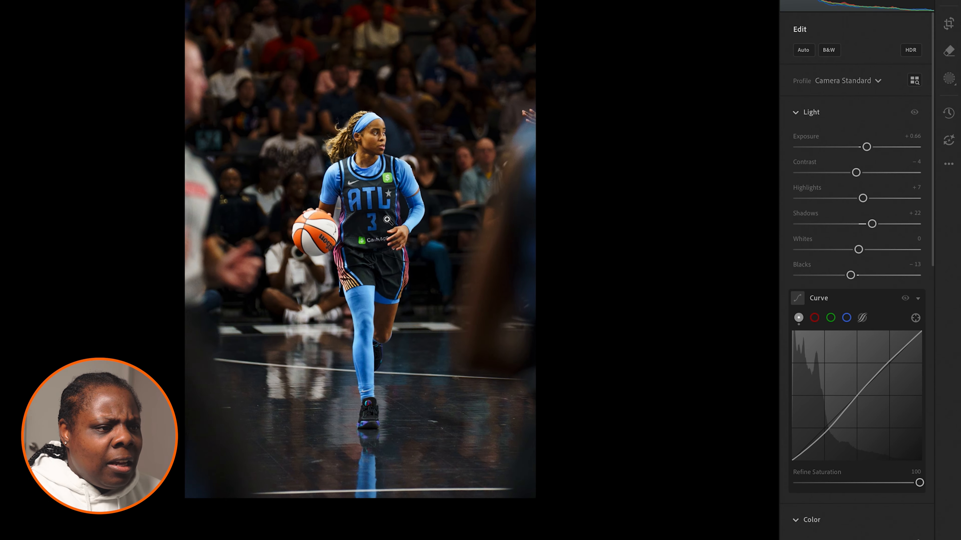
{"action": "key", "text": "backslash"}
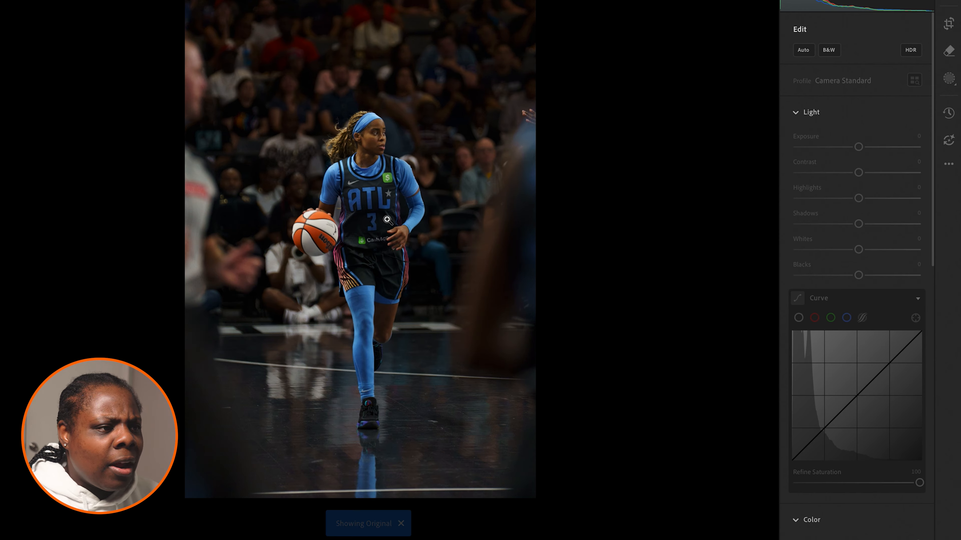
{"action": "key", "text": "backslash"}
{"action": "key", "text": "backslash"}
{"action": "key", "text": "backslash"}
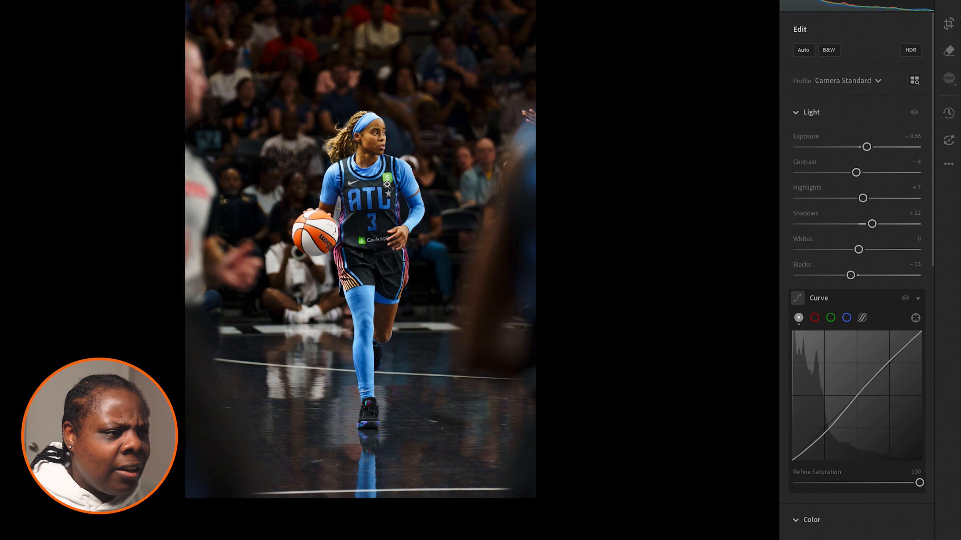
Step: Sample the white panel of the basketball with the white balance selector to set Temp to 4,600 and Tint to +12
{"action": "left_click", "coordinate": [376, 152]}
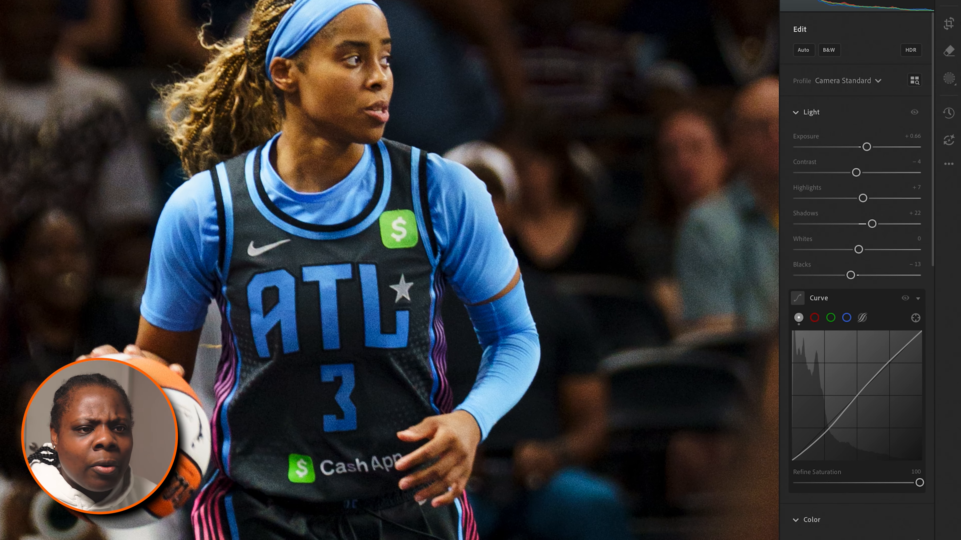
{"action": "left_click", "coordinate": [807, 114]}
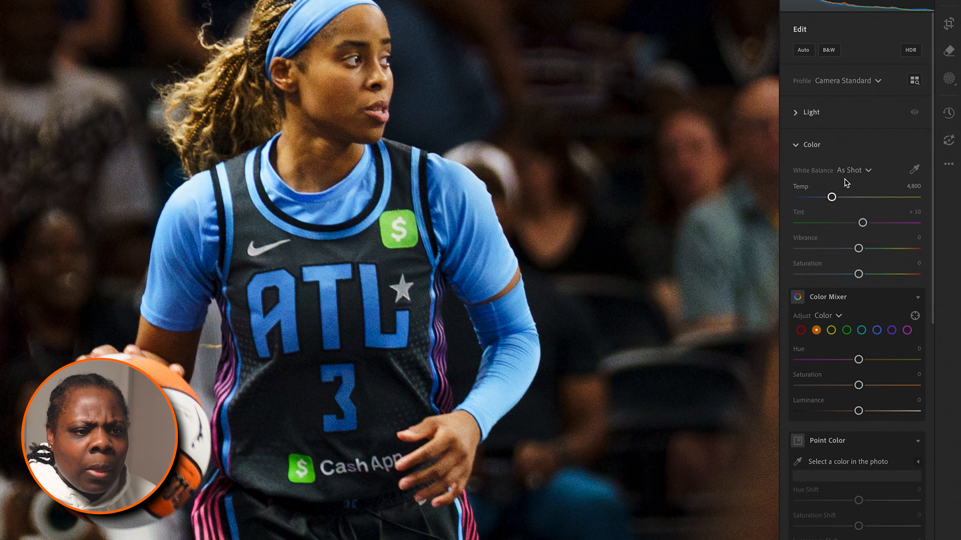
{"action": "left_click", "coordinate": [914, 172]}
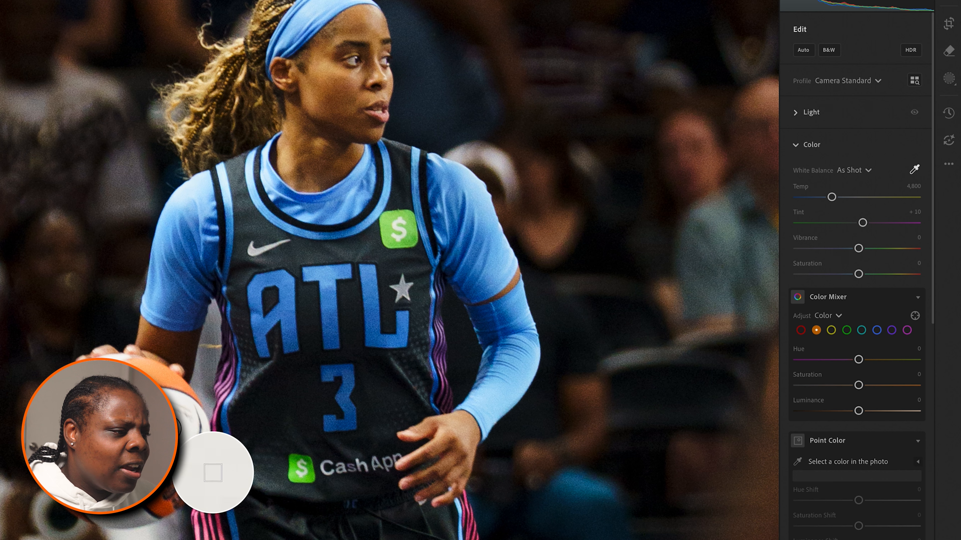
{"action": "left_click", "coordinate": [170, 429]}
{"action": "key", "text": "z"}
{"action": "scroll", "coordinate": [377, 224], "scroll_direction": "down", "scroll_amount": 5}
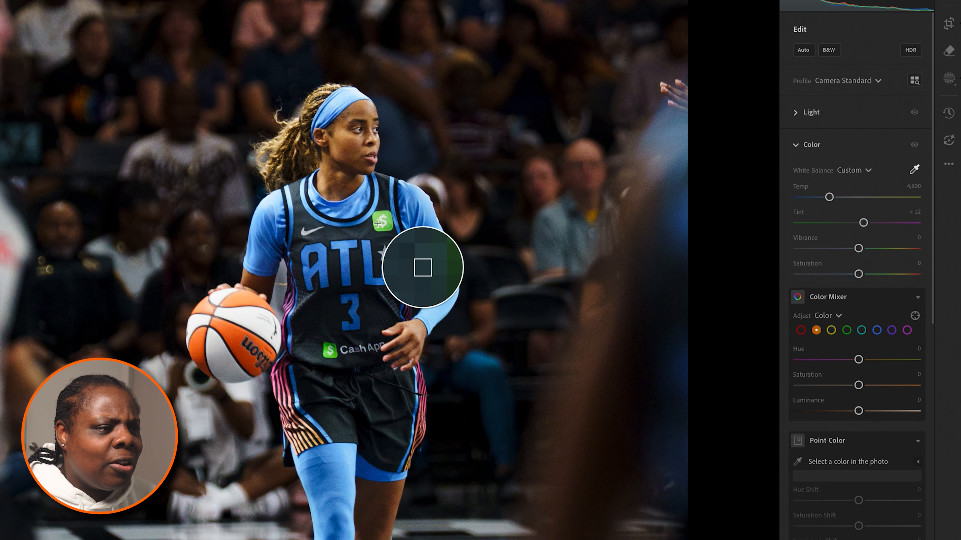
Step: Create a new people mask covering the player's Facial Skin and Body Skin
{"action": "scroll", "coordinate": [377, 224], "scroll_direction": "up", "scroll_amount": 3}
{"action": "scroll", "coordinate": [378, 224], "scroll_direction": "up", "scroll_amount": 3}
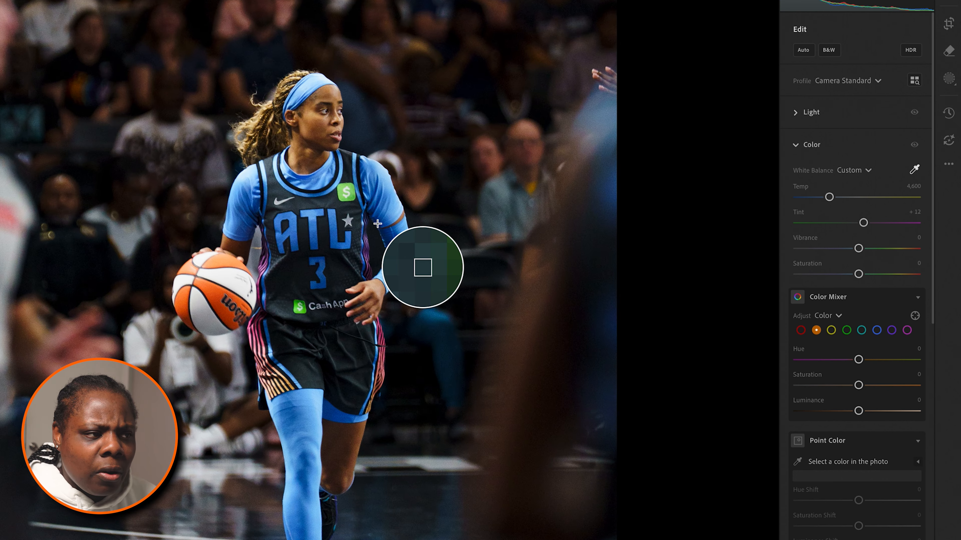
{"action": "left_click", "coordinate": [949, 78]}
{"action": "left_click", "coordinate": [744, 64]}
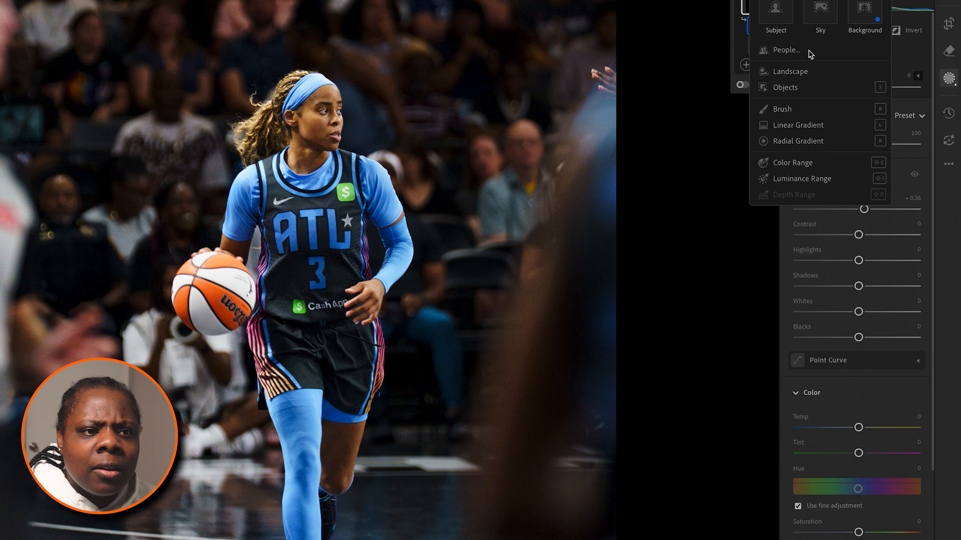
{"action": "left_click", "coordinate": [782, 51]}
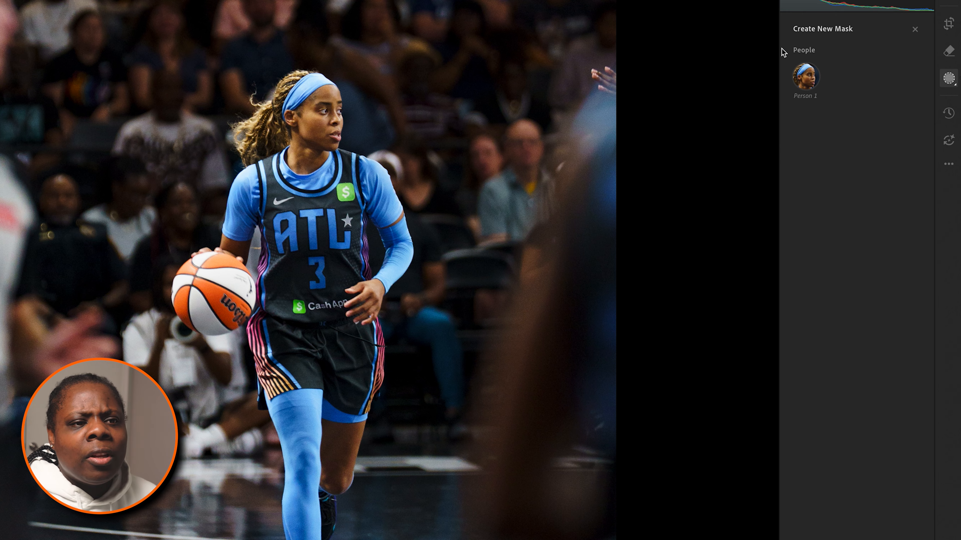
{"action": "left_click", "coordinate": [803, 78]}
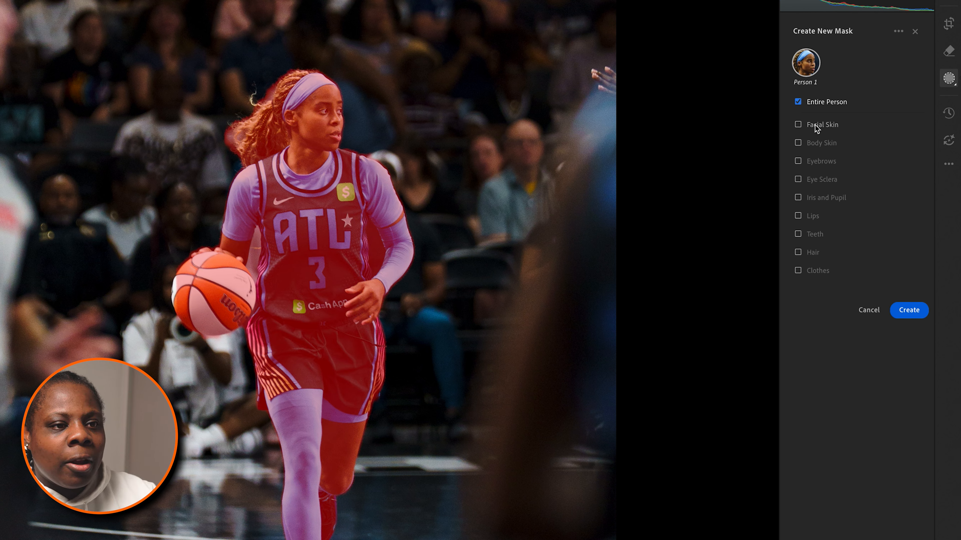
{"action": "left_click", "coordinate": [815, 127]}
{"action": "left_click", "coordinate": [814, 143]}
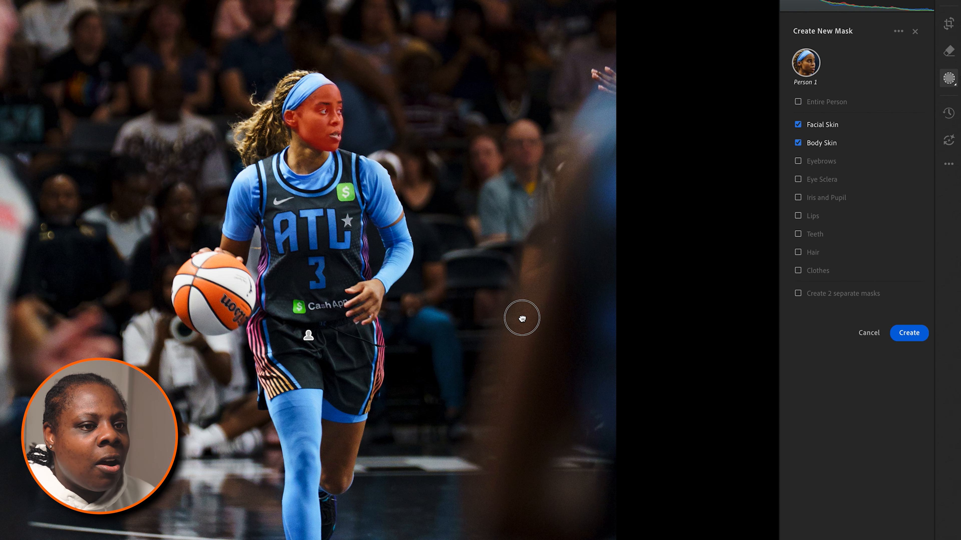
{"action": "left_click_drag", "start_coordinate": [522, 318], "coordinate": [531, 258]}
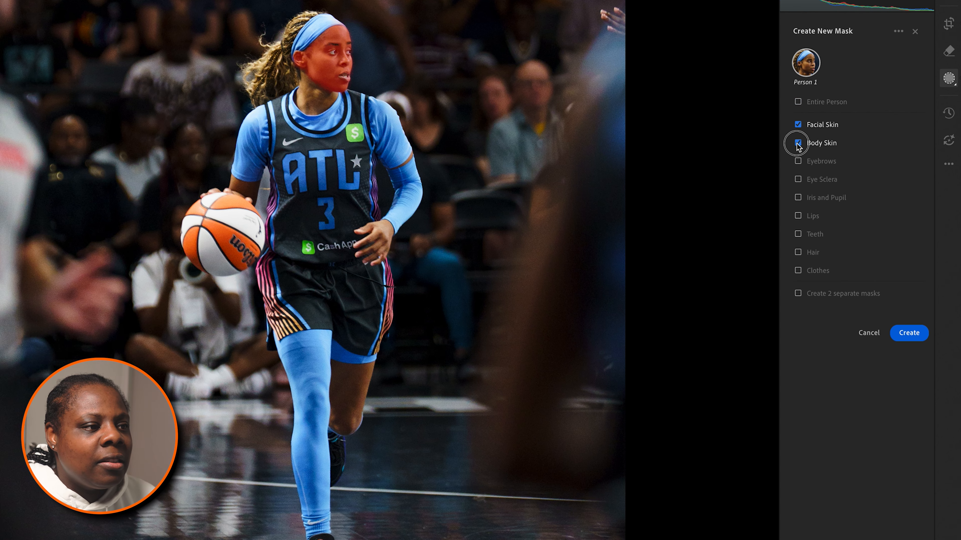
{"action": "left_click", "coordinate": [919, 333]}
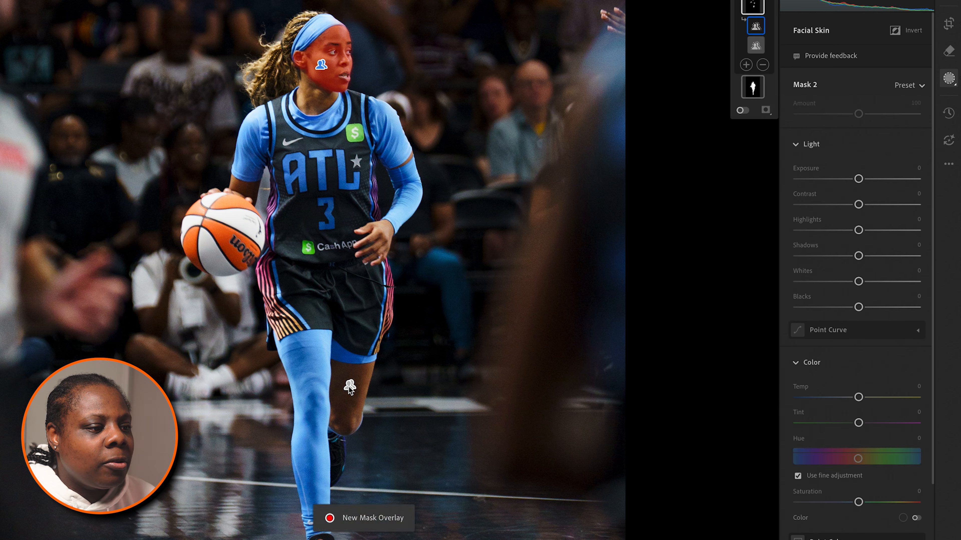
Step: Try brightening the skin mask with Exposure at +0.64, and reset the setting
{"action": "mouse_move", "coordinate": [858, 179]}
{"action": "left_mouse_down"}
{"action": "mouse_move", "coordinate": [881, 180]}
{"action": "mouse_move", "coordinate": [815, 181]}
{"action": "mouse_move", "coordinate": [868, 181]}
{"action": "left_mouse_up"}
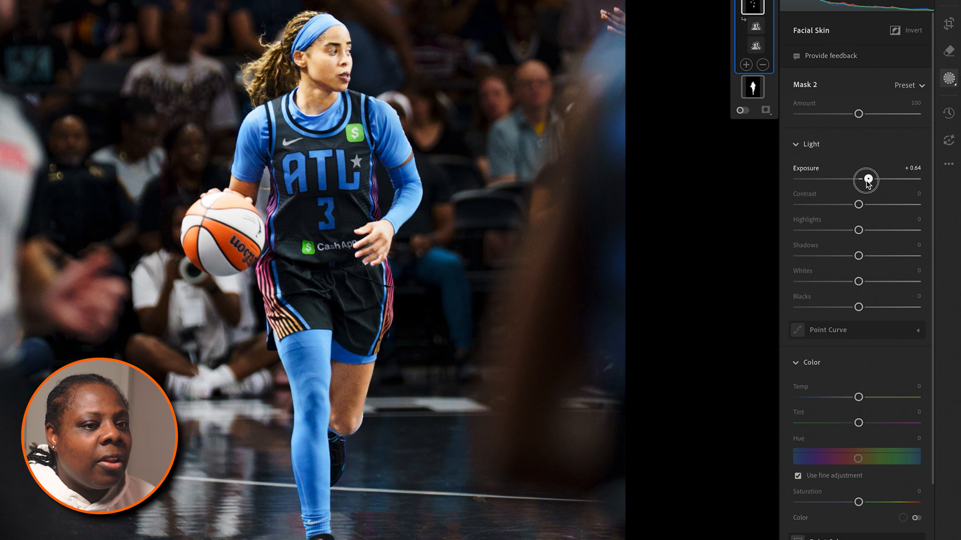
{"action": "double_click", "coordinate": [868, 181]}
Step: Set the skin mask's Temp to -1 and Tint to +8
{"action": "scroll", "coordinate": [869, 333], "scroll_direction": "down", "scroll_amount": 1}
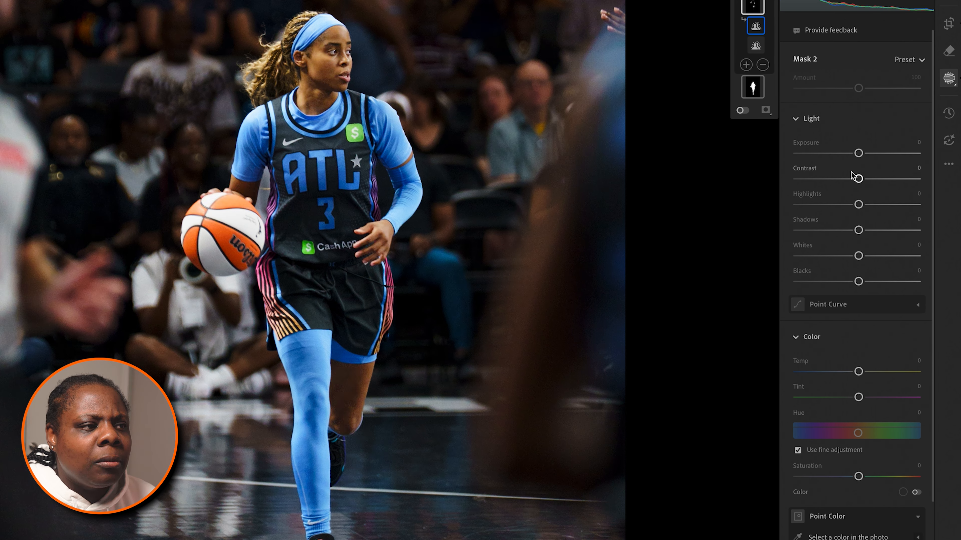
{"action": "left_click_drag", "start_coordinate": [858, 373], "coordinate": [863, 399]}
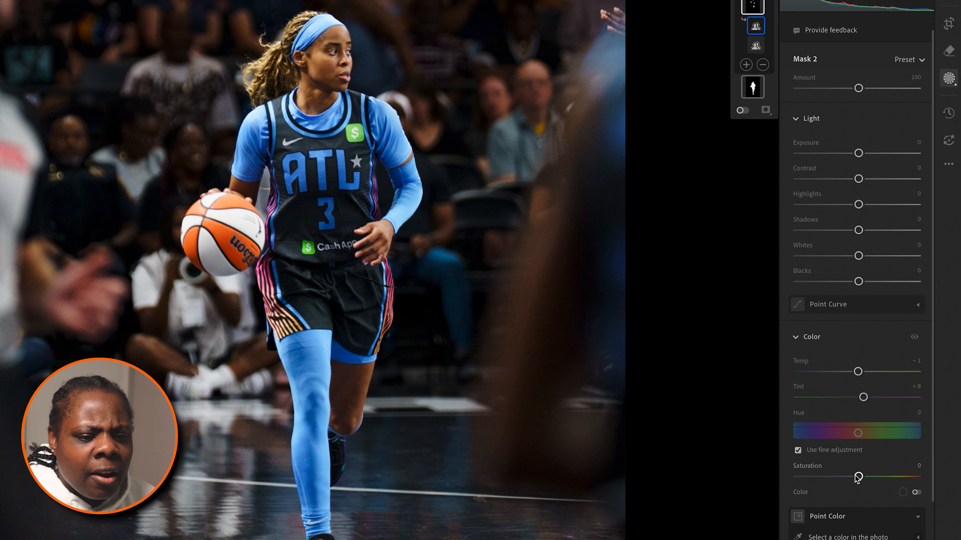
{"action": "left_click_drag", "start_coordinate": [857, 478], "coordinate": [857, 477]}
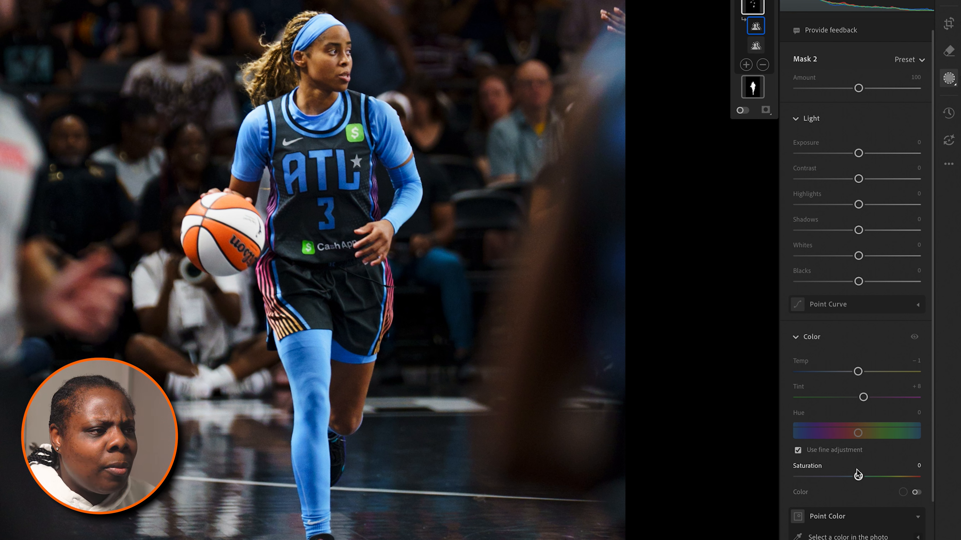
Step: Hide the skin mask and show it again to compare its effect on the player's skin tone
{"action": "scroll", "coordinate": [829, 63], "scroll_direction": "up", "scroll_amount": 1}
{"action": "left_click", "coordinate": [894, 31]}
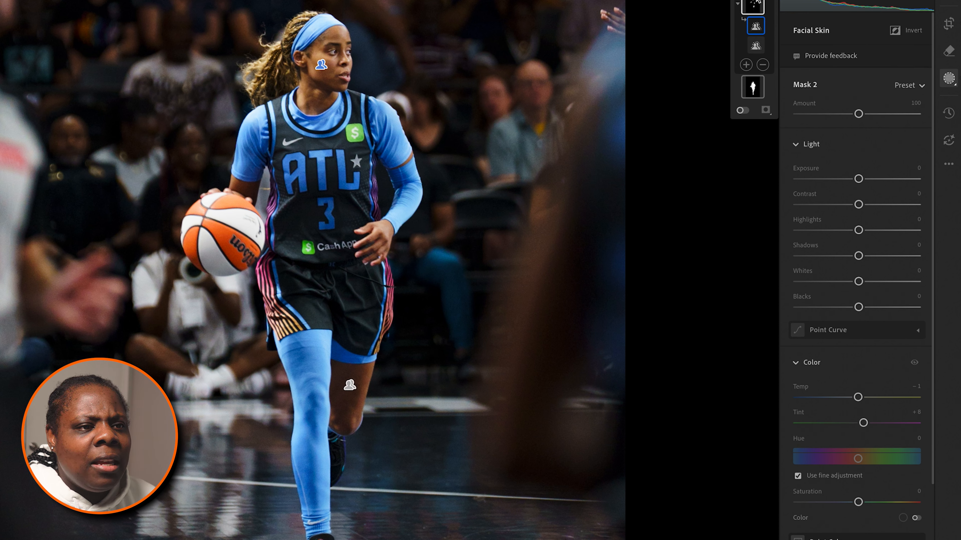
{"action": "right_click", "coordinate": [755, 5]}
{"action": "left_click", "coordinate": [783, 90]}
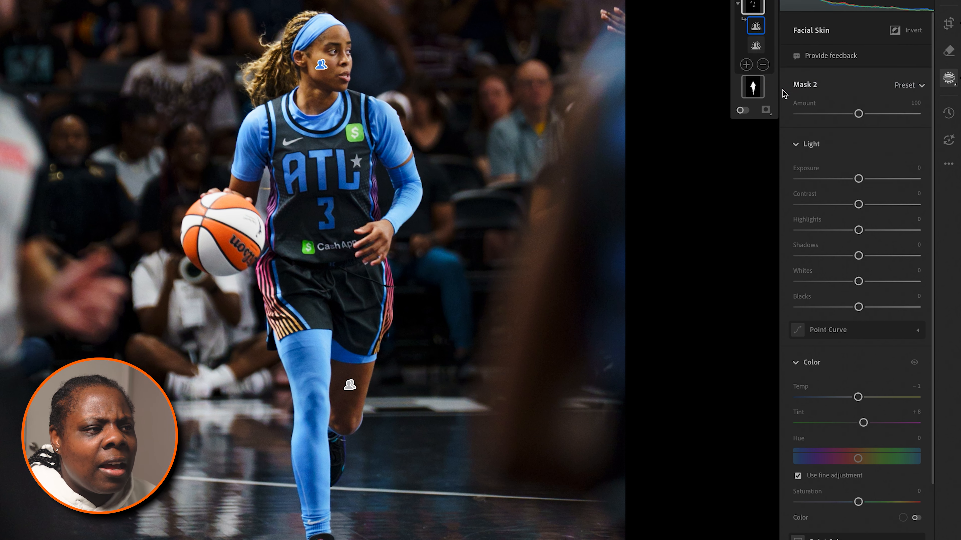
{"action": "left_click", "coordinate": [753, 6]}
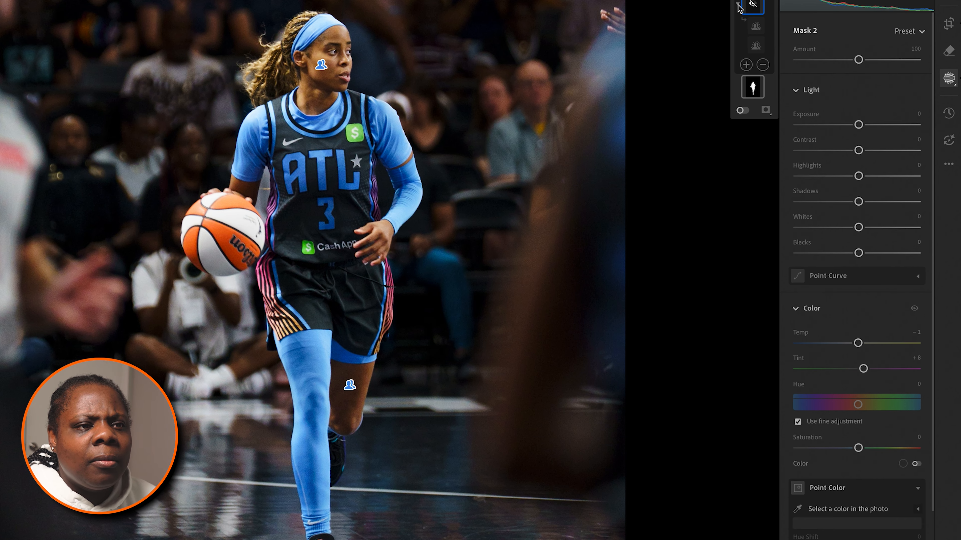
{"action": "left_click", "coordinate": [738, 5]}
{"action": "right_click", "coordinate": [753, 6]}
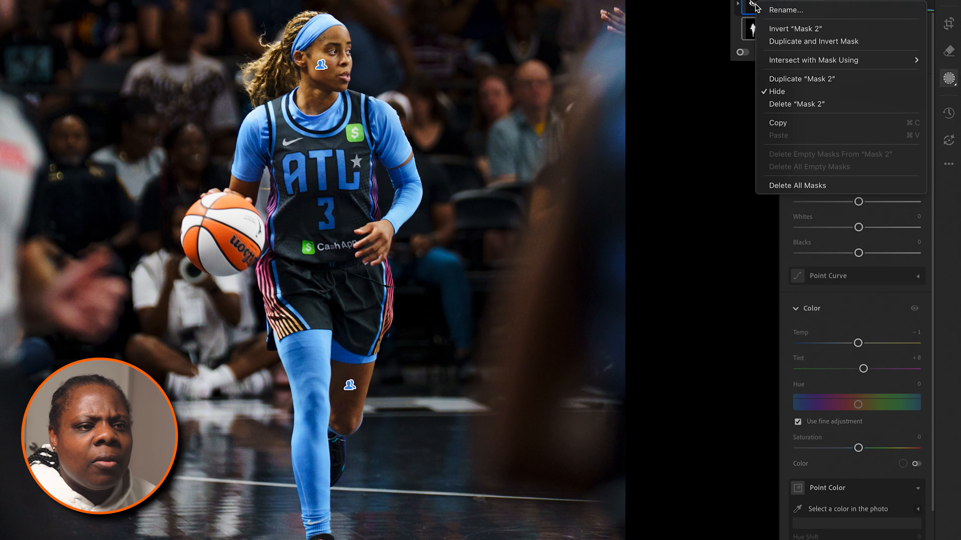
{"action": "left_click", "coordinate": [783, 91]}
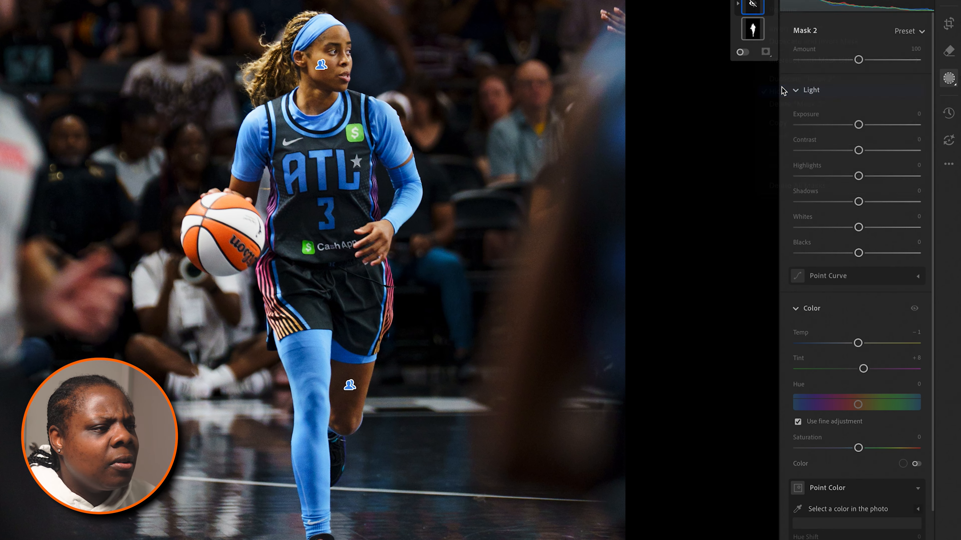
Step: Leave masking and collapse the Color section of the edit settings
{"action": "left_click", "coordinate": [948, 0]}
{"action": "scroll", "coordinate": [817, 253], "scroll_direction": "down", "scroll_amount": 6}
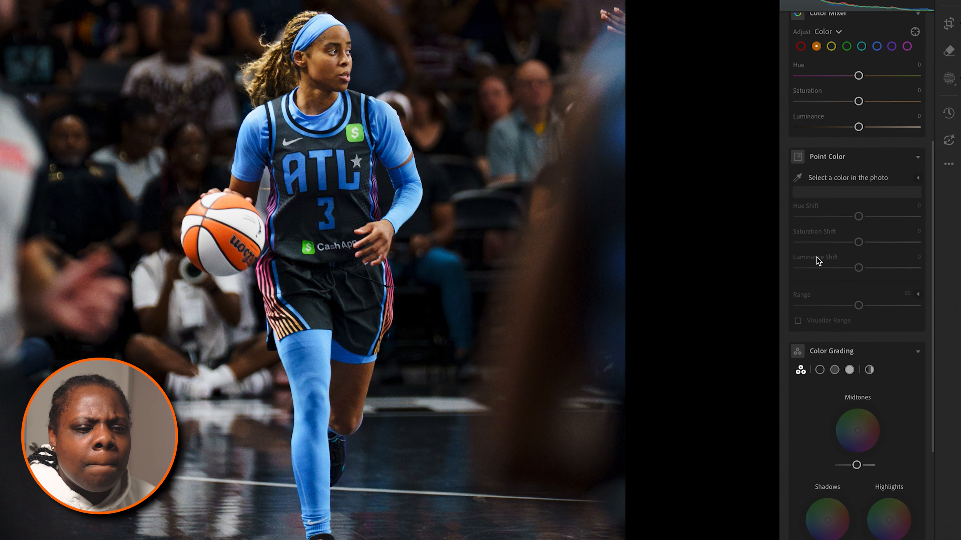
{"action": "scroll", "coordinate": [817, 257], "scroll_direction": "up", "scroll_amount": 5}
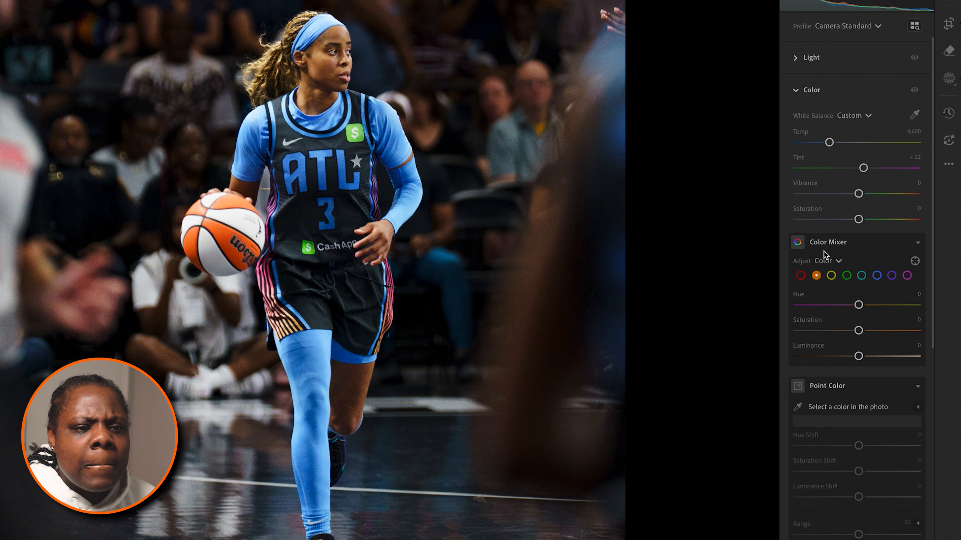
{"action": "left_click", "coordinate": [801, 86]}
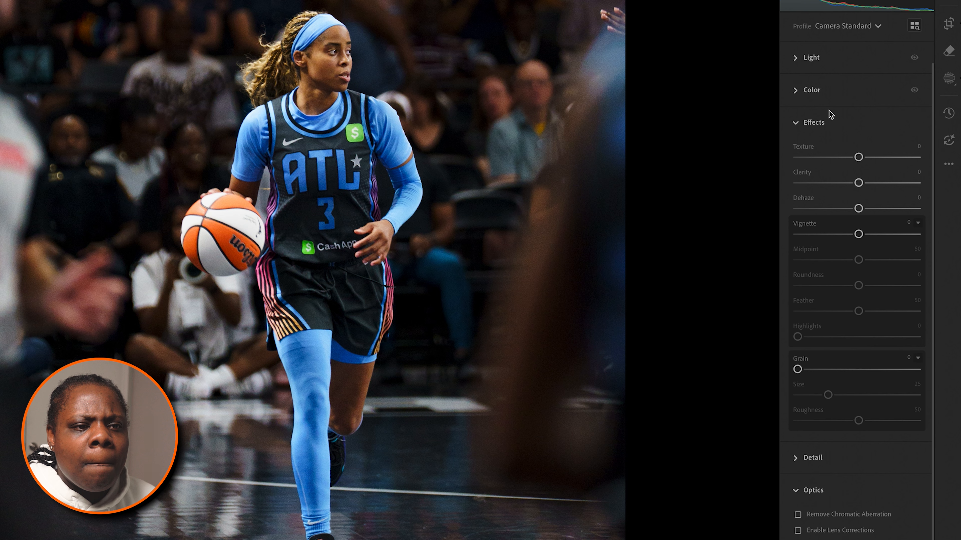
Step: Add an inverted radial gradient mask around the player's head and chest, and darken the surroundings with Exposure at -0.24
{"action": "left_click", "coordinate": [948, 78]}
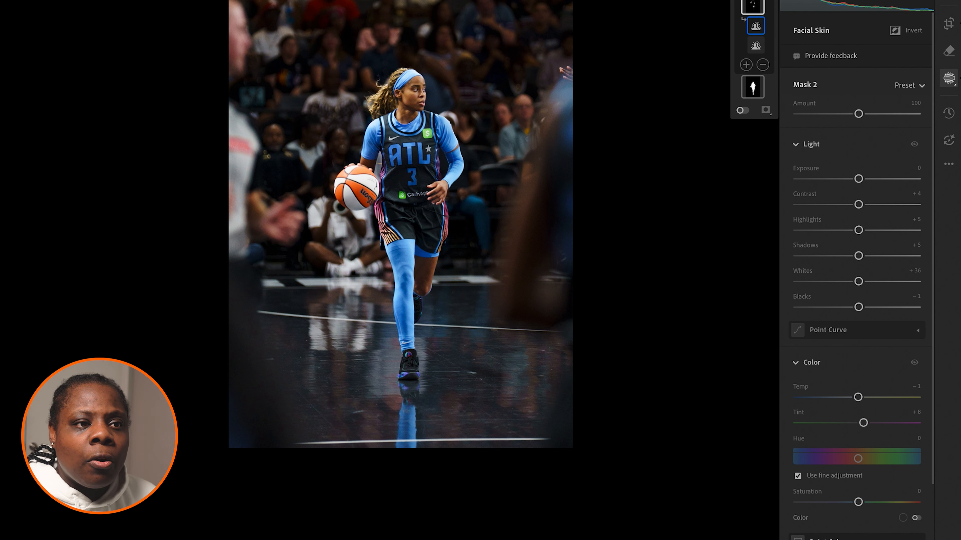
{"action": "left_click", "coordinate": [752, 1]}
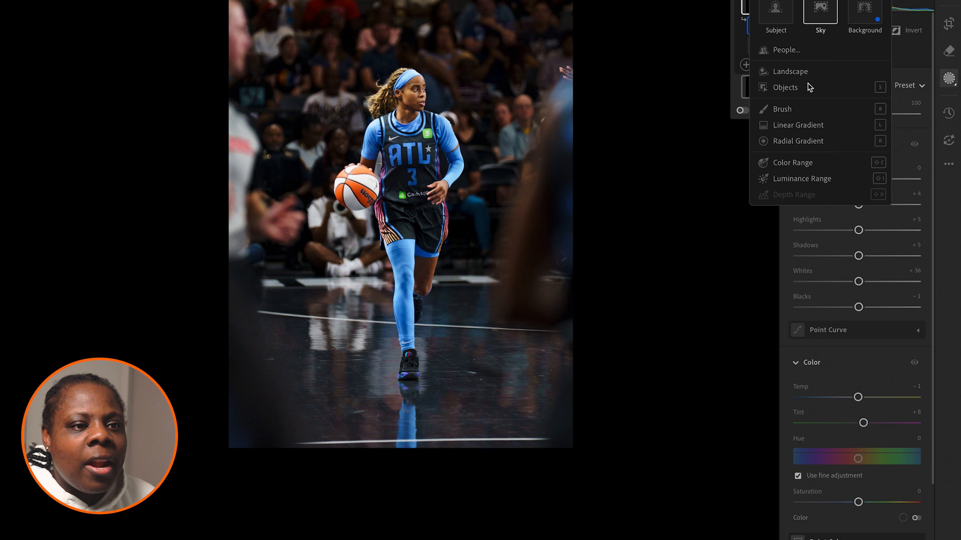
{"action": "left_click", "coordinate": [799, 141]}
{"action": "left_click_drag", "start_coordinate": [409, 98], "coordinate": [471, 166]}
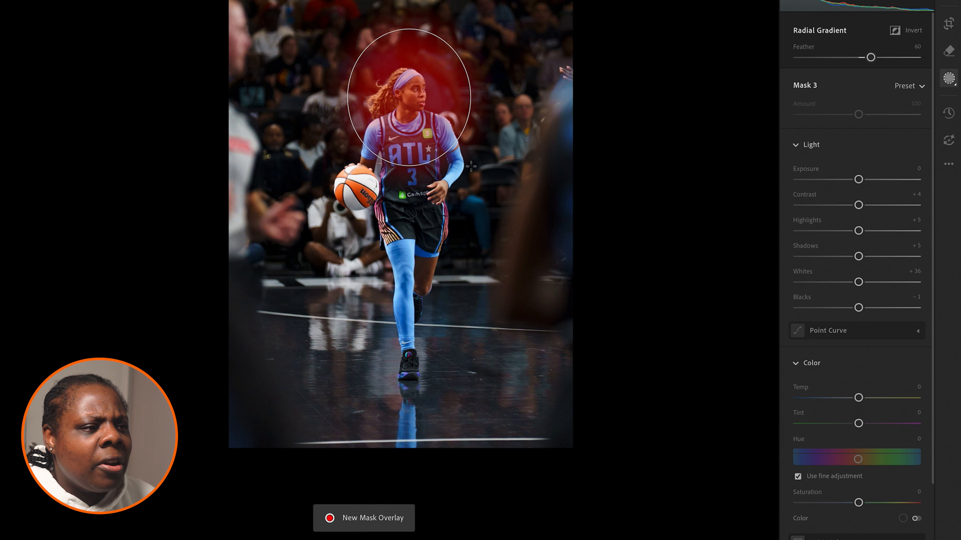
{"action": "key", "text": "apostrophe"}
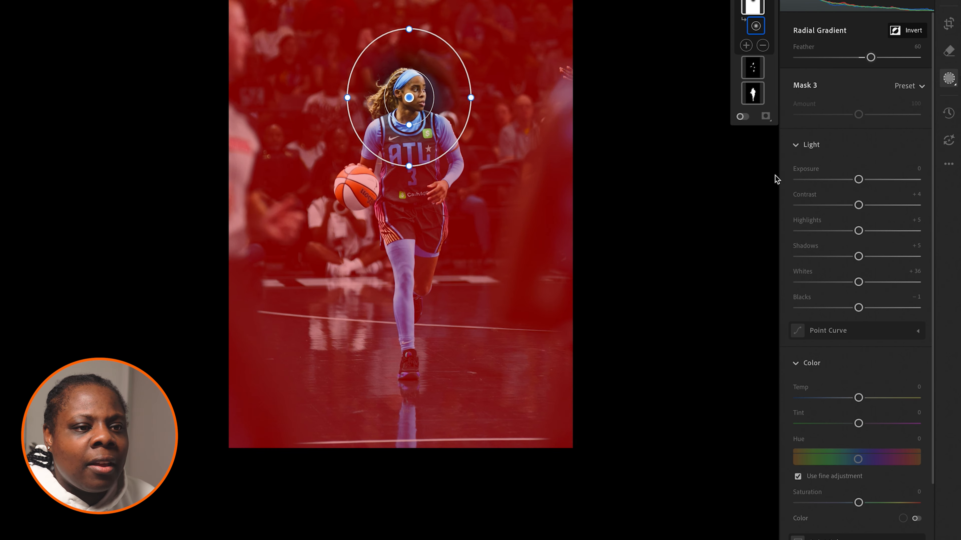
{"action": "left_click_drag", "start_coordinate": [858, 179], "coordinate": [855, 180]}
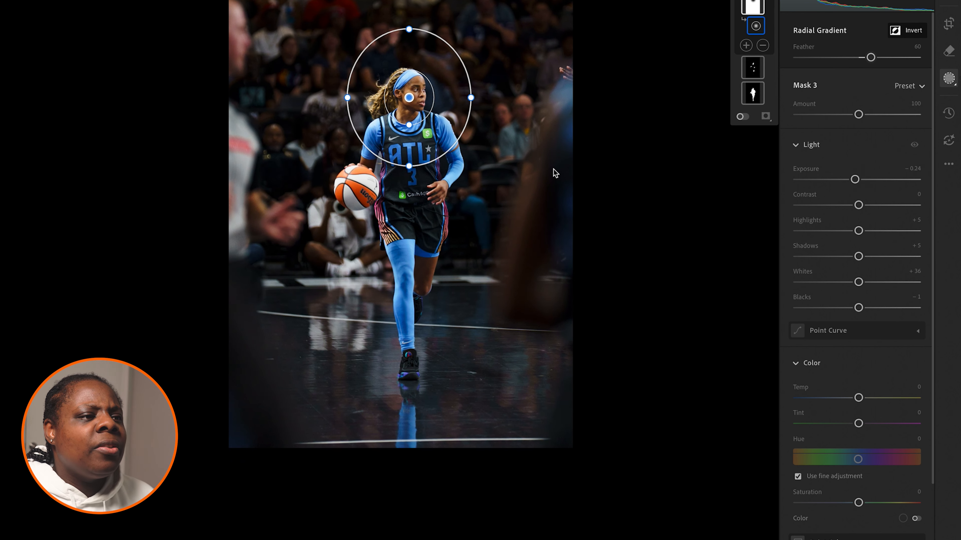
Step: Add a linear gradient mask rising from below the photo up to the player's waist, covering the court floor
{"action": "scroll", "coordinate": [555, 174], "scroll_direction": "down", "scroll_amount": 2}
{"action": "left_click", "coordinate": [753, 1]}
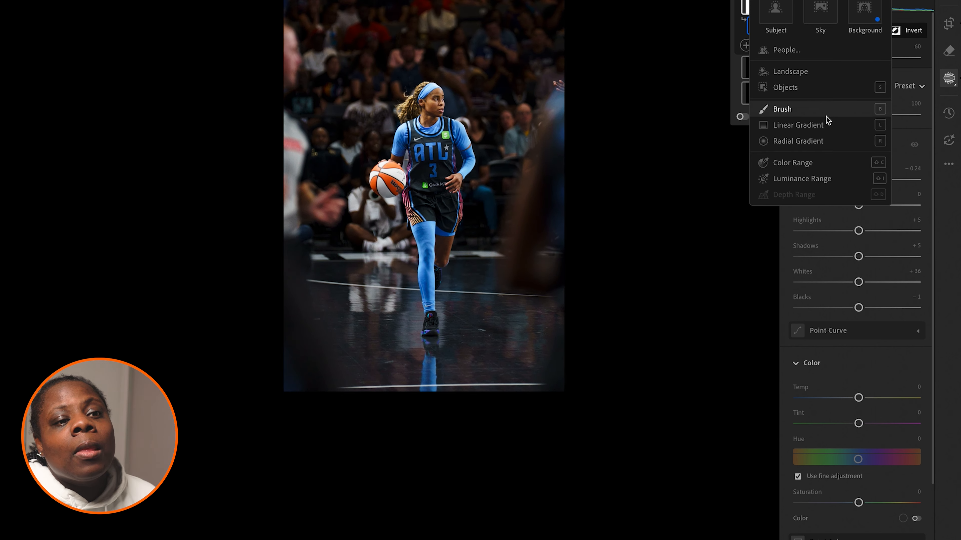
{"action": "left_click", "coordinate": [814, 125]}
{"action": "left_click_drag", "start_coordinate": [490, 453], "coordinate": [487, 181]}
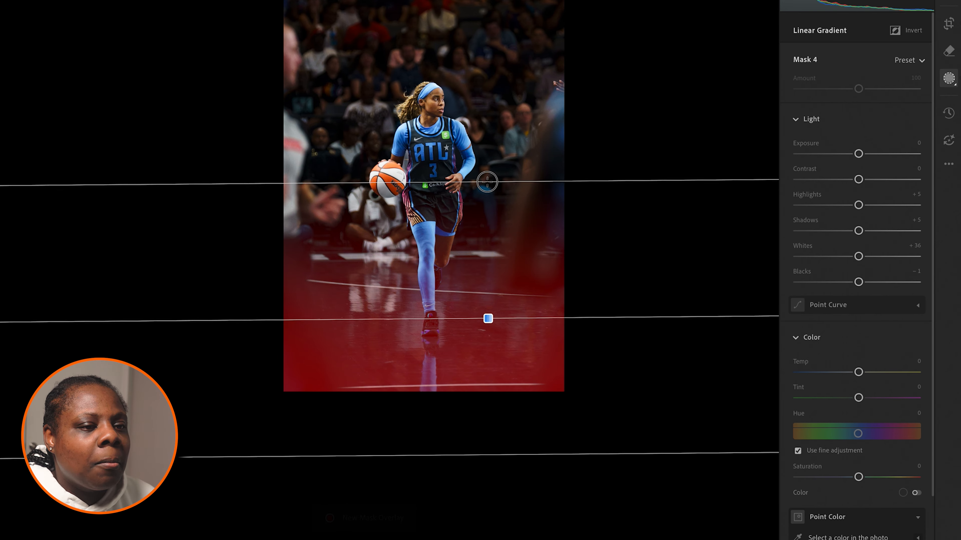
Step: Subtract the subject from the linear gradient mask and darken the floor with Exposure at -0.48
{"action": "left_click", "coordinate": [762, 45]}
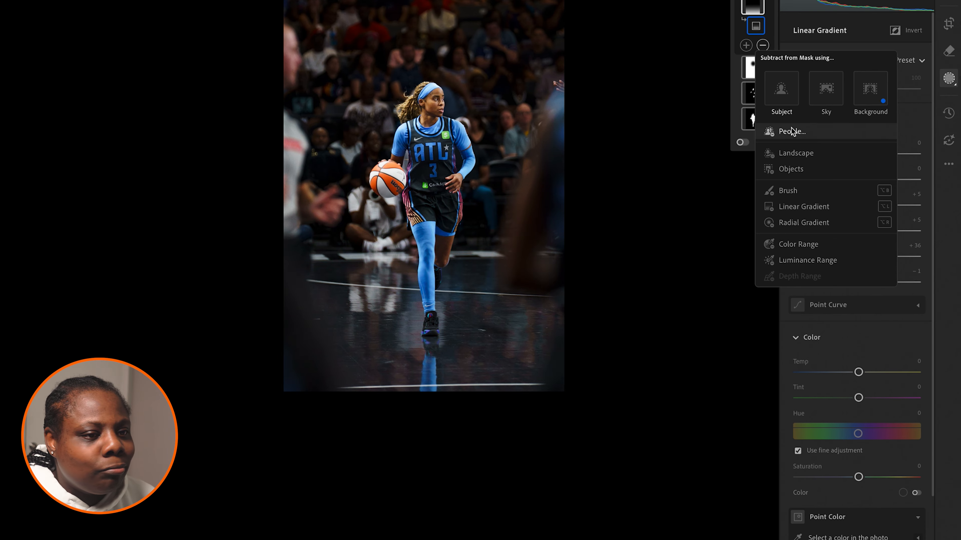
{"action": "left_click", "coordinate": [783, 106]}
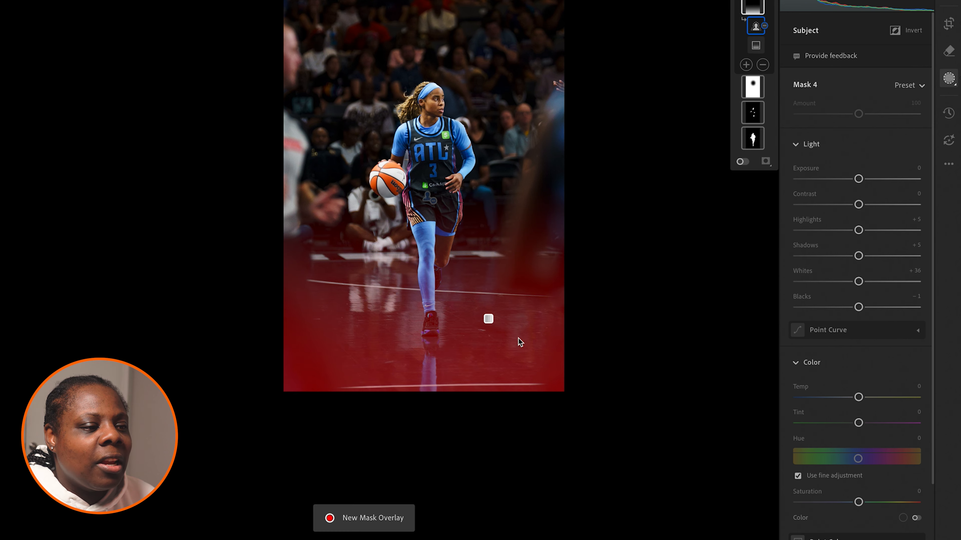
{"action": "left_click_drag", "start_coordinate": [859, 180], "coordinate": [850, 181]}
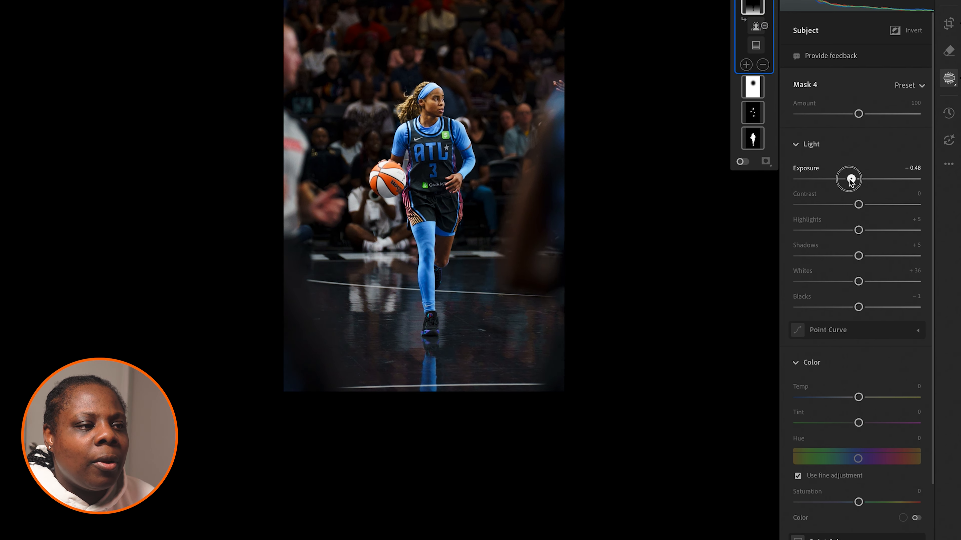
Step: Fine-tune the 2 x 3 crop by slightly adjusting the photo's rotation and position, and apply it
{"action": "left_click", "coordinate": [949, 23]}
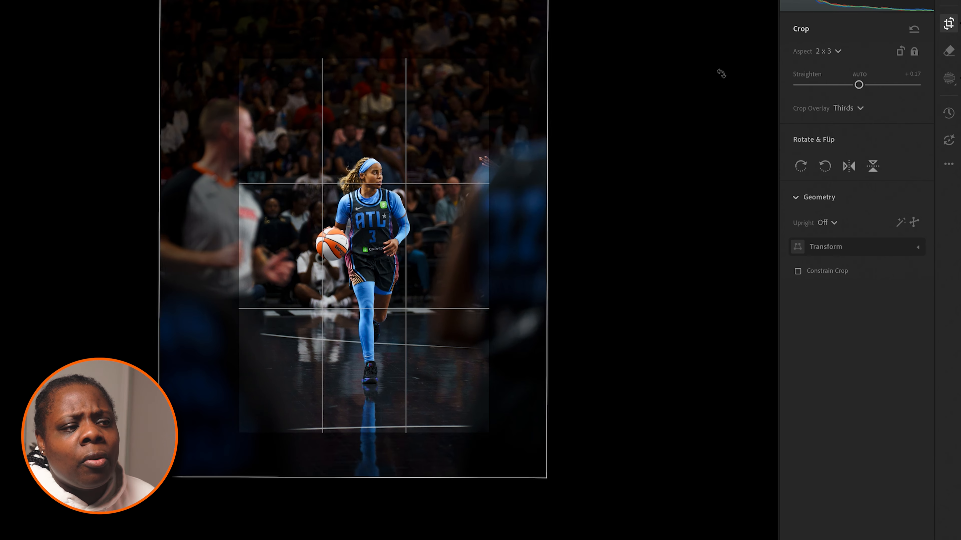
{"action": "left_click_drag", "start_coordinate": [612, 119], "coordinate": [607, 120]}
{"action": "left_click_drag", "start_coordinate": [437, 167], "coordinate": [434, 166]}
{"action": "key", "text": "Return"}
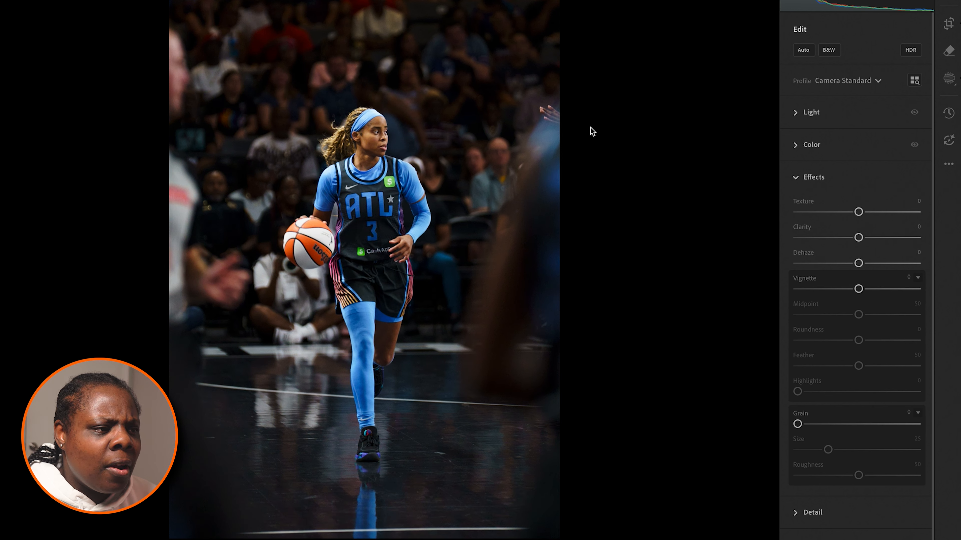
Step: Soften the whole photo by setting Clarity to -8 in the Effects settings
{"action": "left_click", "coordinate": [796, 177]}
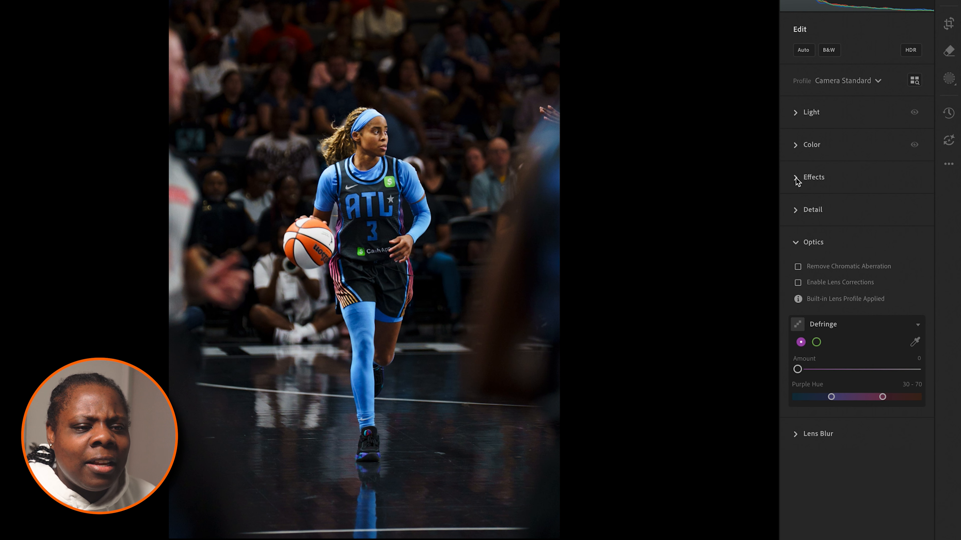
{"action": "left_click", "coordinate": [796, 177]}
{"action": "left_click_drag", "start_coordinate": [858, 237], "coordinate": [853, 237]}
Step: Enable Remove Chromatic Aberration and Enable Lens Corrections for the photo
{"action": "scroll", "coordinate": [820, 428], "scroll_direction": "down", "scroll_amount": 2}
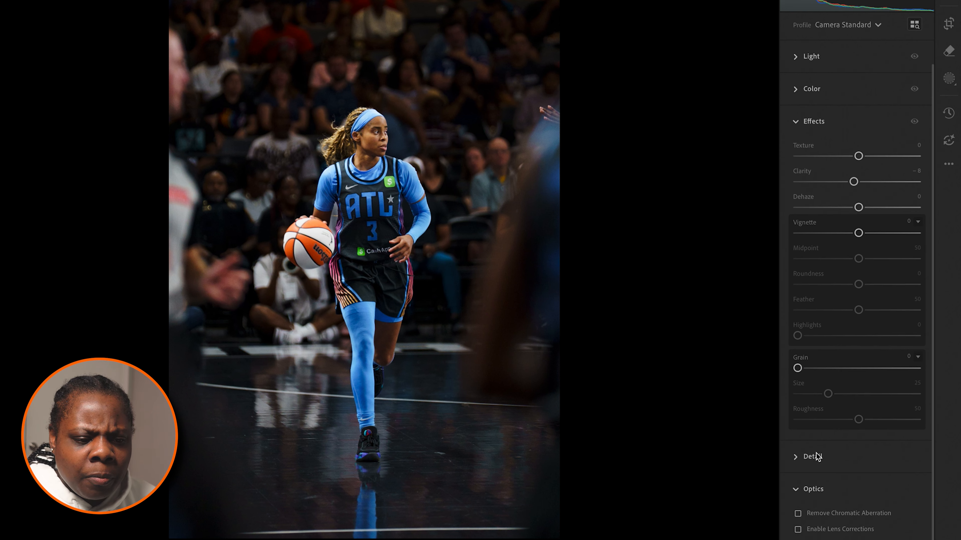
{"action": "left_click", "coordinate": [817, 528]}
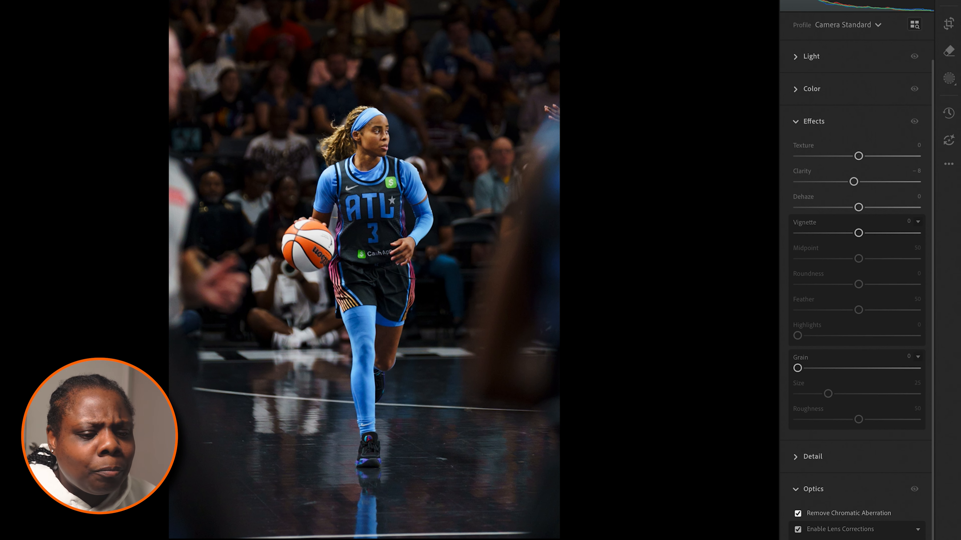
Step: Apply Denoise to the photo from the Detail settings
{"action": "left_click", "coordinate": [812, 455]}
{"action": "left_click", "coordinate": [826, 367]}
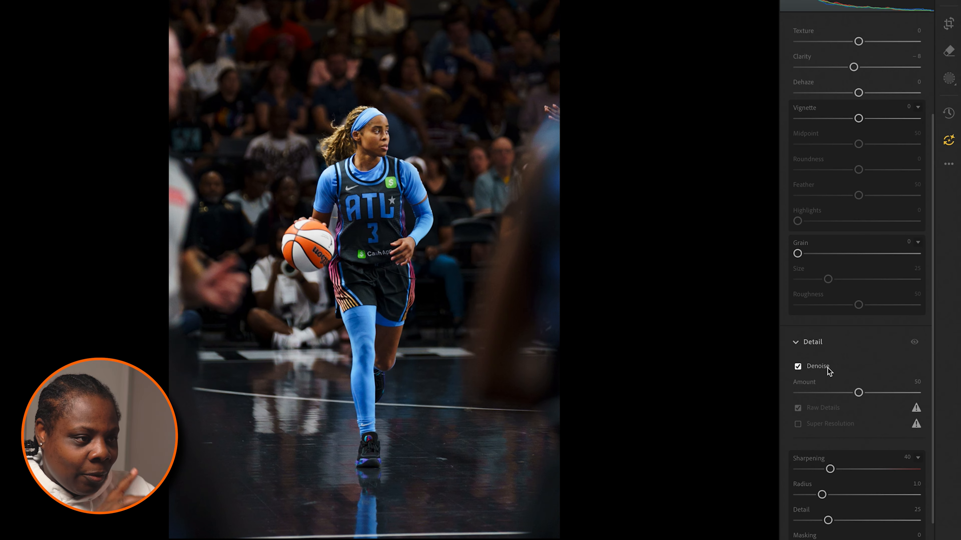
Step: Compare the player's face with and without the Detail adjustments, and set the Denoise Amount to 25
{"action": "mouse_move", "coordinate": [827, 367]}
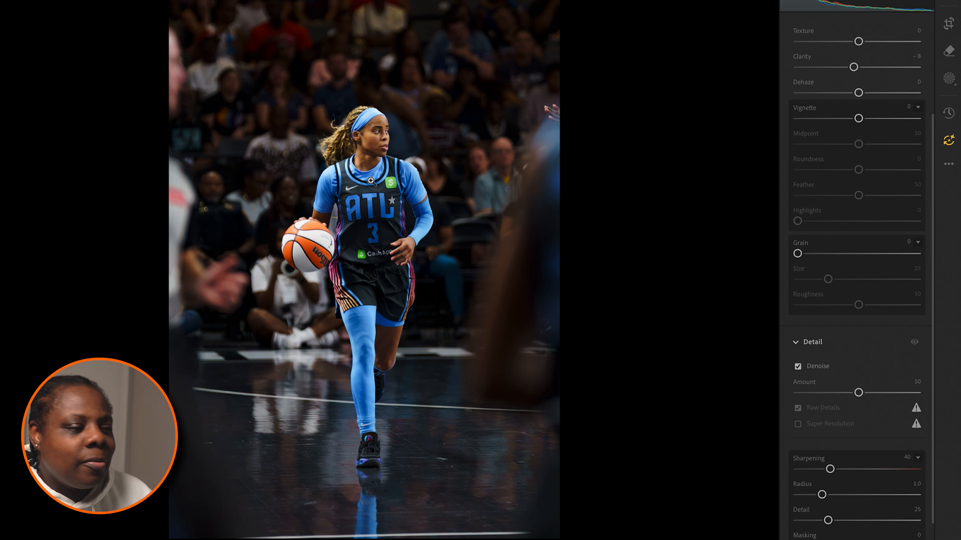
{"action": "left_click", "coordinate": [409, 254]}
{"action": "scroll", "coordinate": [273, 129], "scroll_direction": "up", "scroll_amount": 15}
{"action": "scroll", "coordinate": [272, 128], "scroll_direction": "up", "scroll_amount": 1}
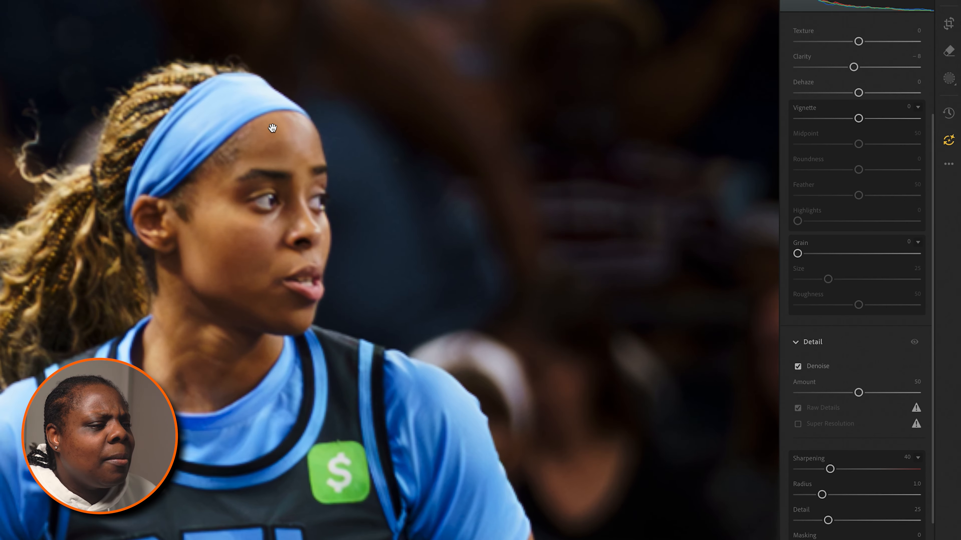
{"action": "left_click", "coordinate": [914, 344]}
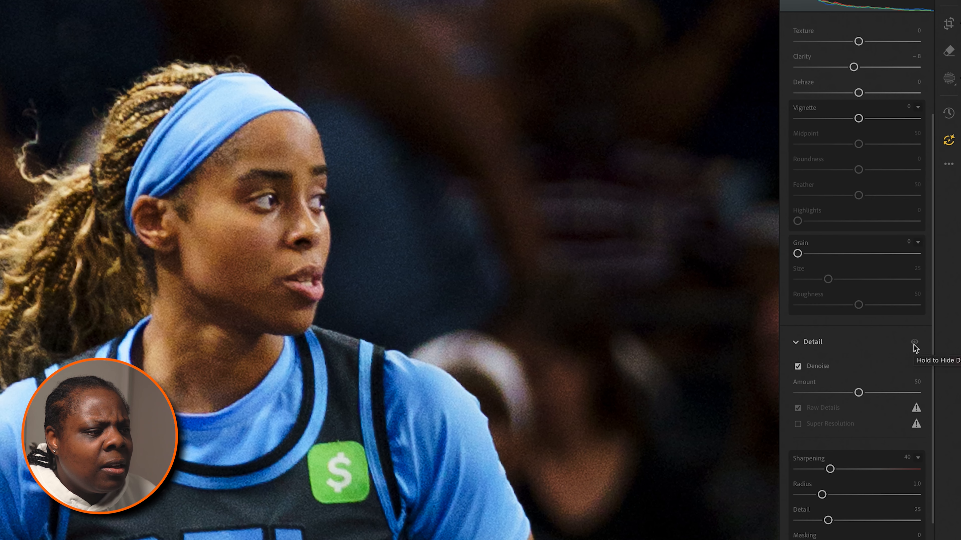
{"action": "left_click_drag", "start_coordinate": [859, 392], "coordinate": [827, 395]}
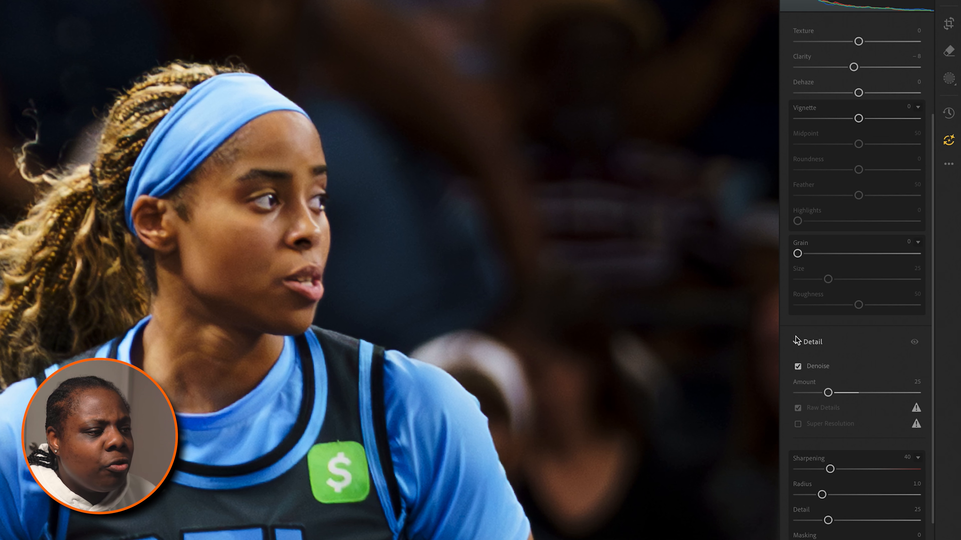
{"action": "left_click", "coordinate": [796, 345]}
{"action": "left_click", "coordinate": [315, 251]}
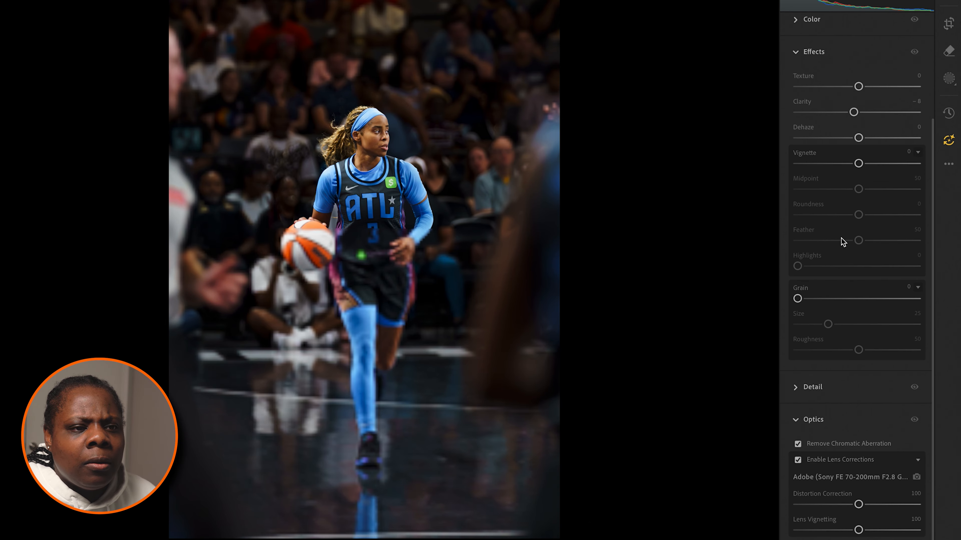
Step: Set the photo's Vibrance to +5 and the blue Saturation to +6 in the Color Mixer
{"action": "left_click", "coordinate": [798, 416]}
{"action": "scroll", "coordinate": [802, 340], "scroll_direction": "up", "scroll_amount": 3}
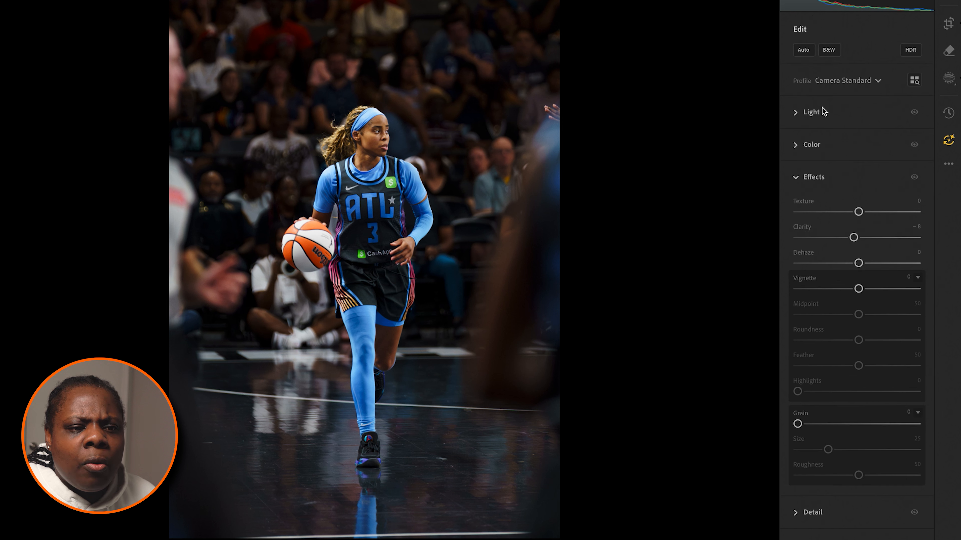
{"action": "left_click", "coordinate": [806, 178]}
{"action": "left_click", "coordinate": [811, 144]}
{"action": "scroll", "coordinate": [860, 246], "scroll_direction": "down", "scroll_amount": 5}
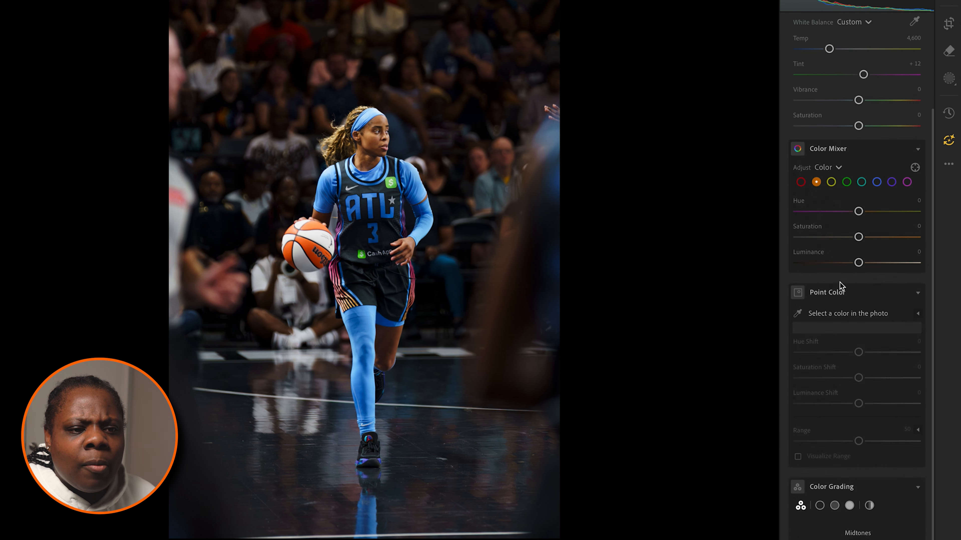
{"action": "scroll", "coordinate": [853, 141], "scroll_direction": "up", "scroll_amount": 2}
{"action": "mouse_move", "coordinate": [859, 162]}
{"action": "left_mouse_down"}
{"action": "mouse_move", "coordinate": [849, 161]}
{"action": "mouse_move", "coordinate": [862, 161]}
{"action": "left_mouse_up"}
{"action": "left_click", "coordinate": [876, 242]}
{"action": "left_click_drag", "start_coordinate": [858, 297], "coordinate": [862, 298]}
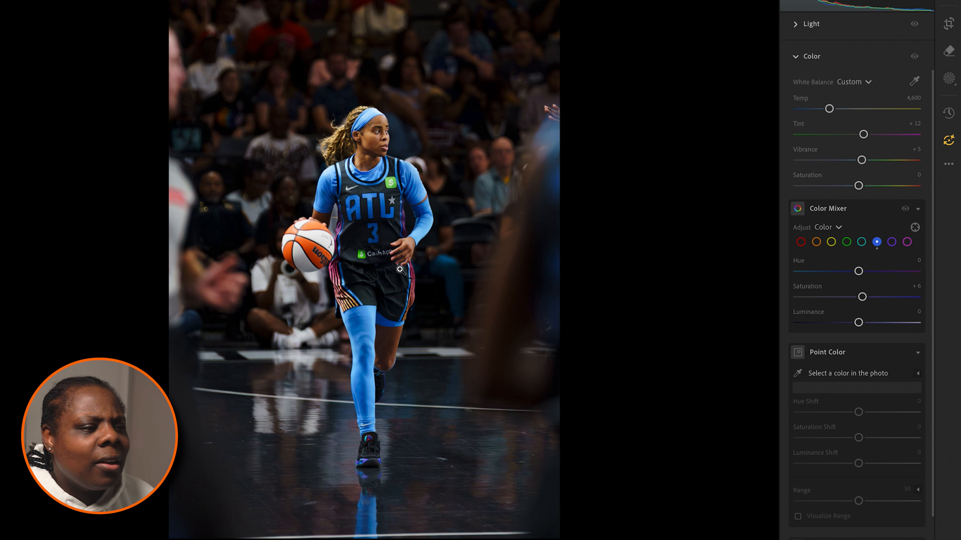
Step: Compare the edited photo with its original version and with the neighbouring game photo
{"action": "key", "text": "Right"}
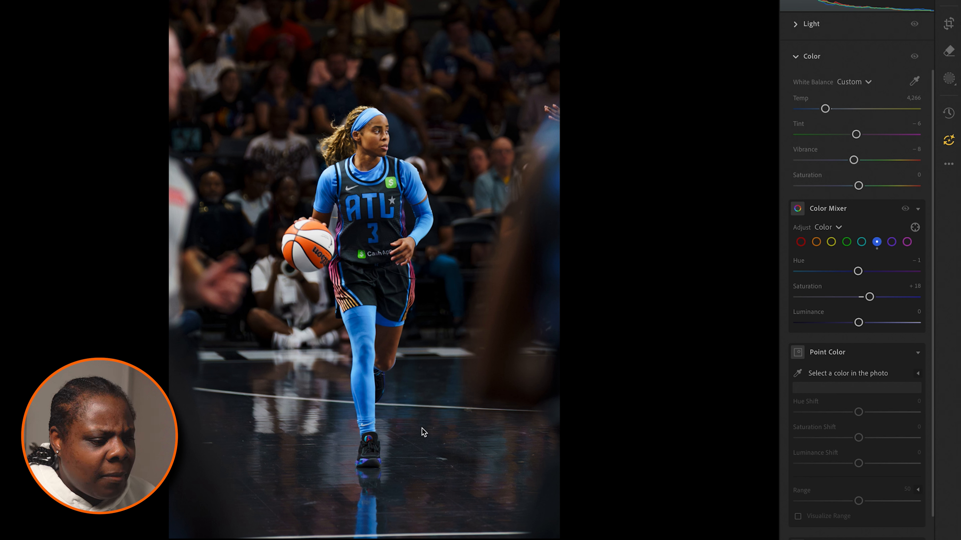
{"action": "key", "text": "backslash"}
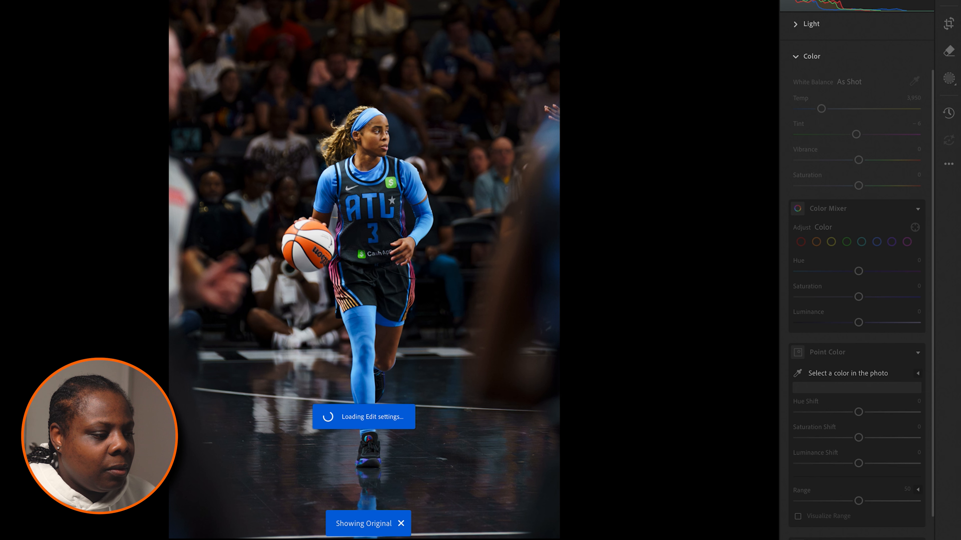
{"action": "key", "text": "backslash"}
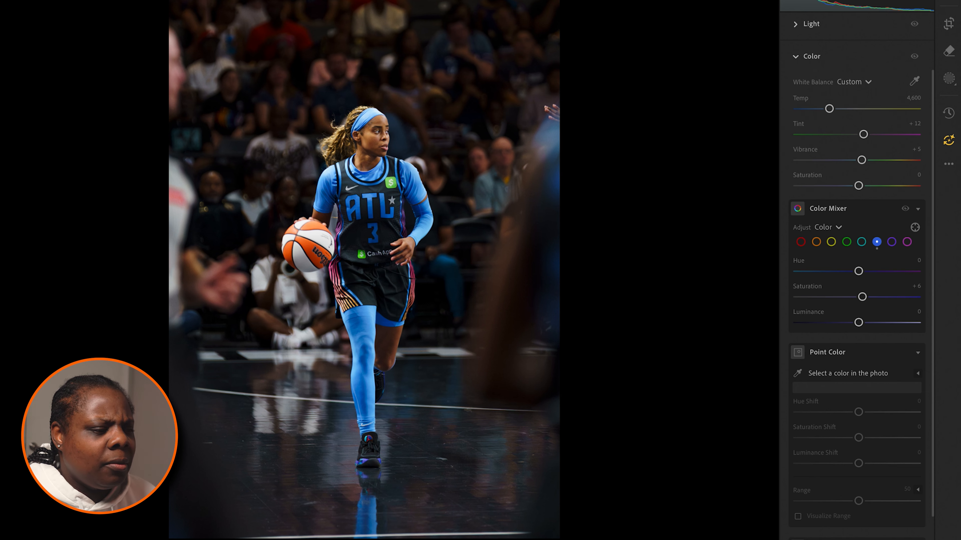
{"action": "key", "text": "Right"}
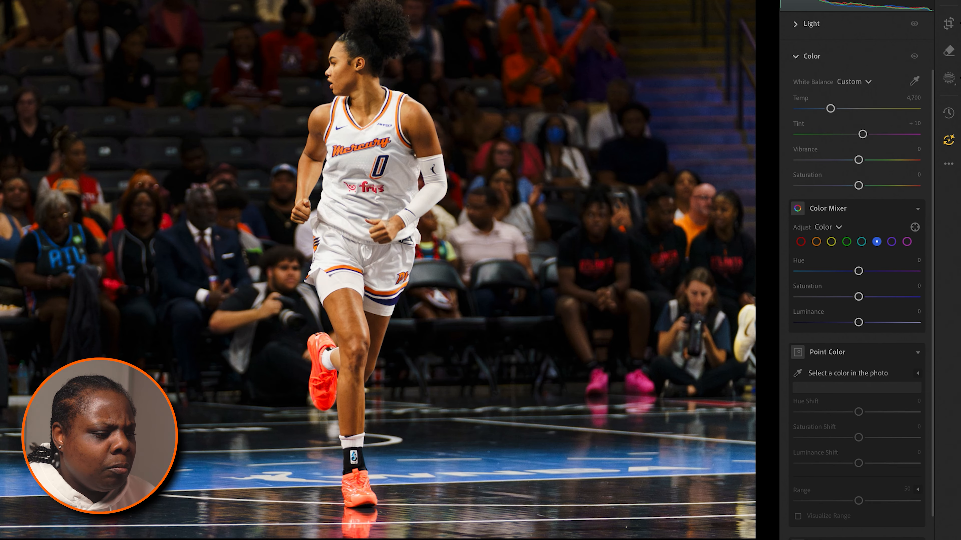
{"action": "key", "text": "Left"}
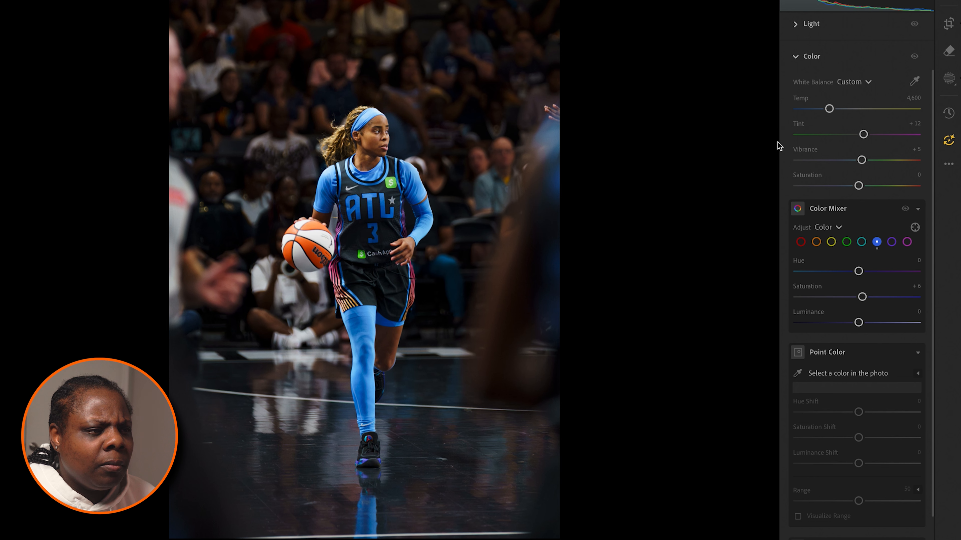
Step: Tighten the 2 x 3 crop slightly around the player, nudge the photo's position within it, and apply the crop
{"action": "key", "text": "c"}
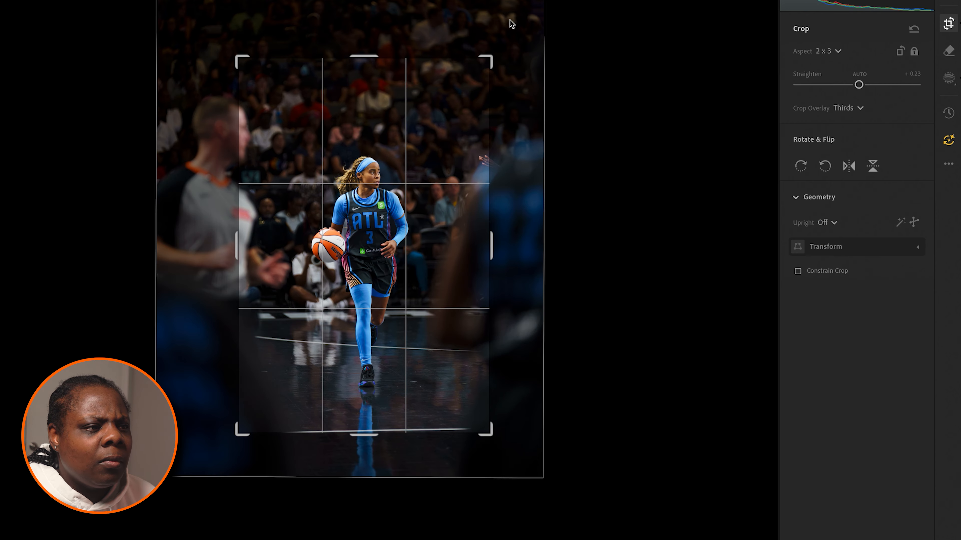
{"action": "left_click_drag", "start_coordinate": [362, 59], "coordinate": [362, 66]}
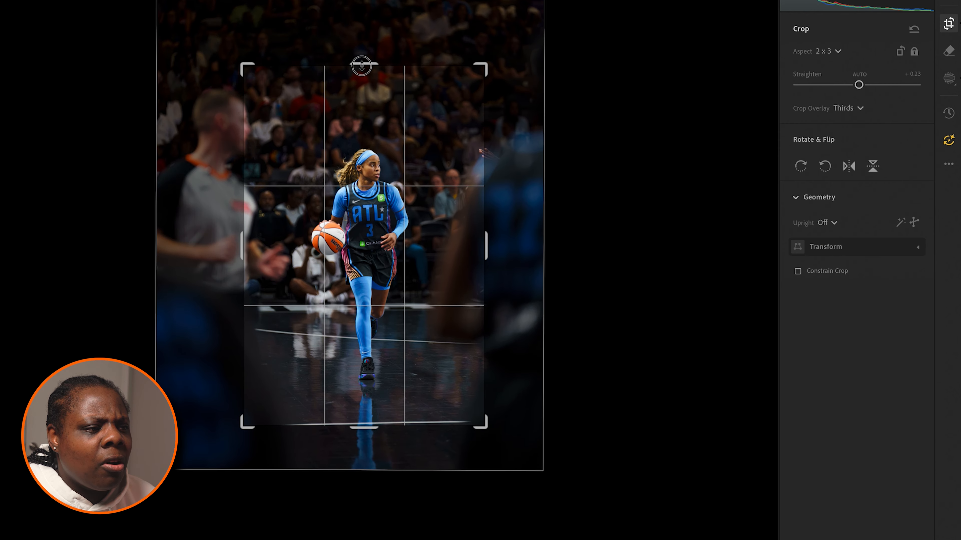
{"action": "left_click_drag", "start_coordinate": [371, 114], "coordinate": [369, 112]}
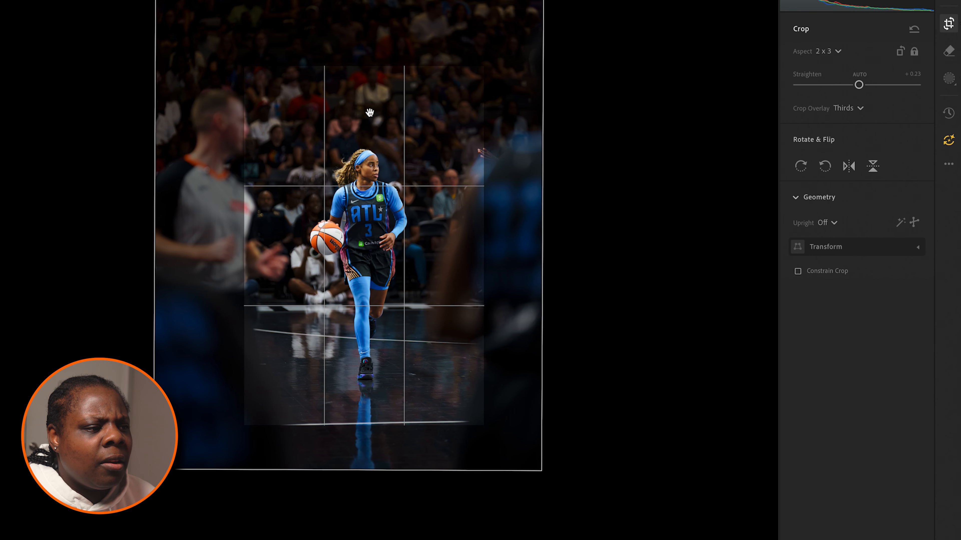
{"action": "key", "text": "Return"}
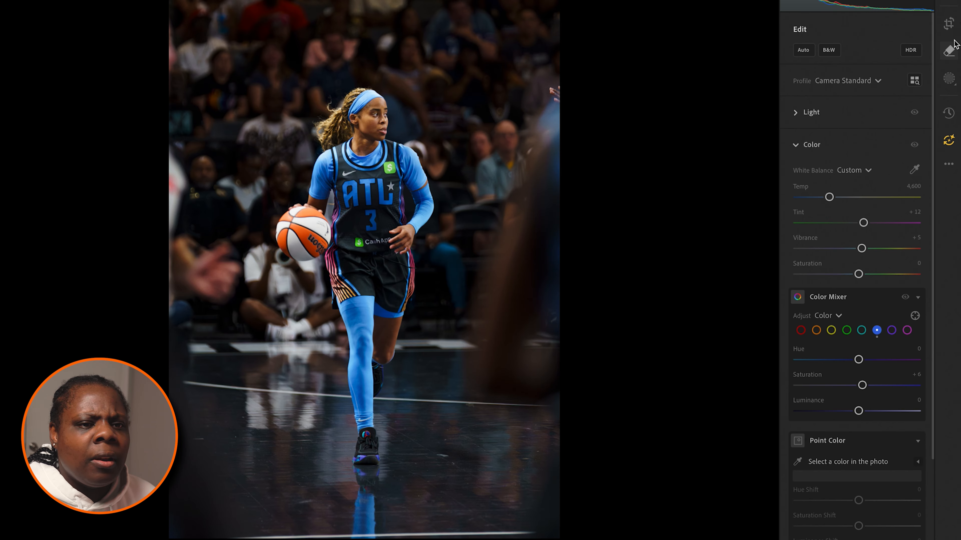
Step: Review the photo's Color, Detail and Effects settings
{"action": "scroll", "coordinate": [841, 393], "scroll_direction": "down", "scroll_amount": 10}
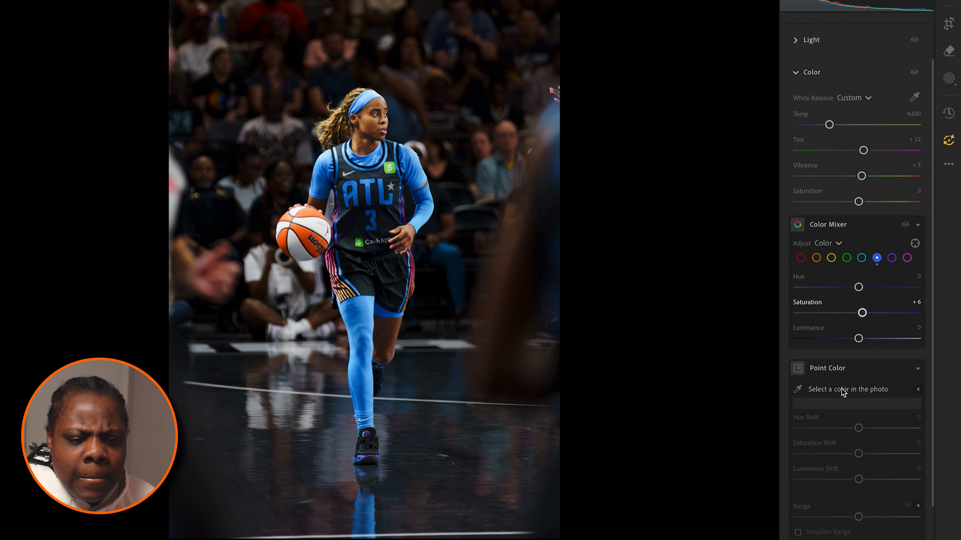
{"action": "left_click", "coordinate": [918, 264]}
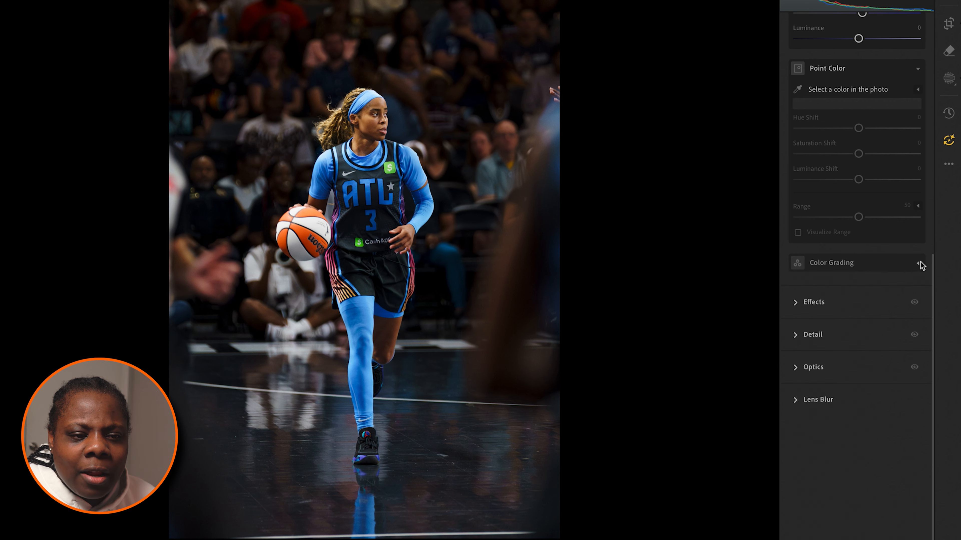
{"action": "scroll", "coordinate": [920, 265], "scroll_direction": "up", "scroll_amount": 8}
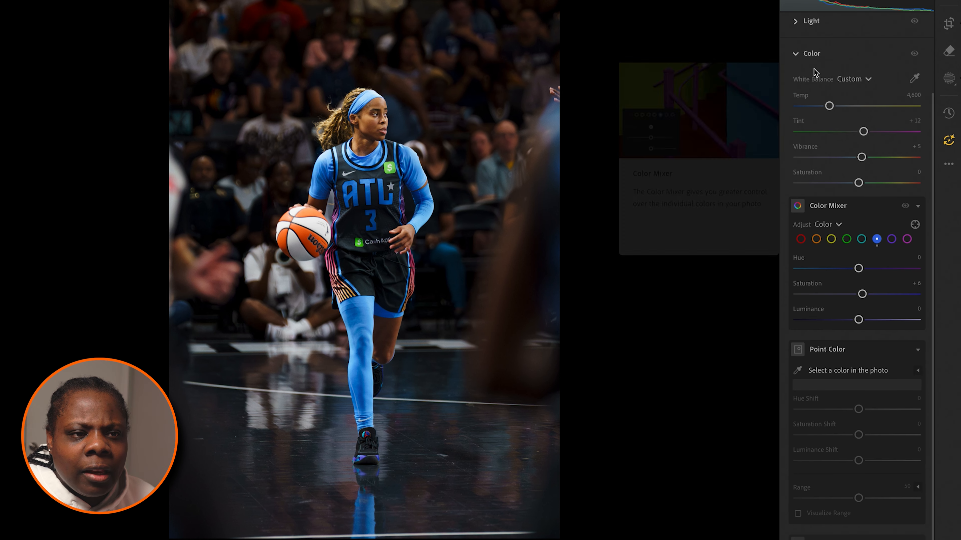
{"action": "left_click", "coordinate": [810, 57]}
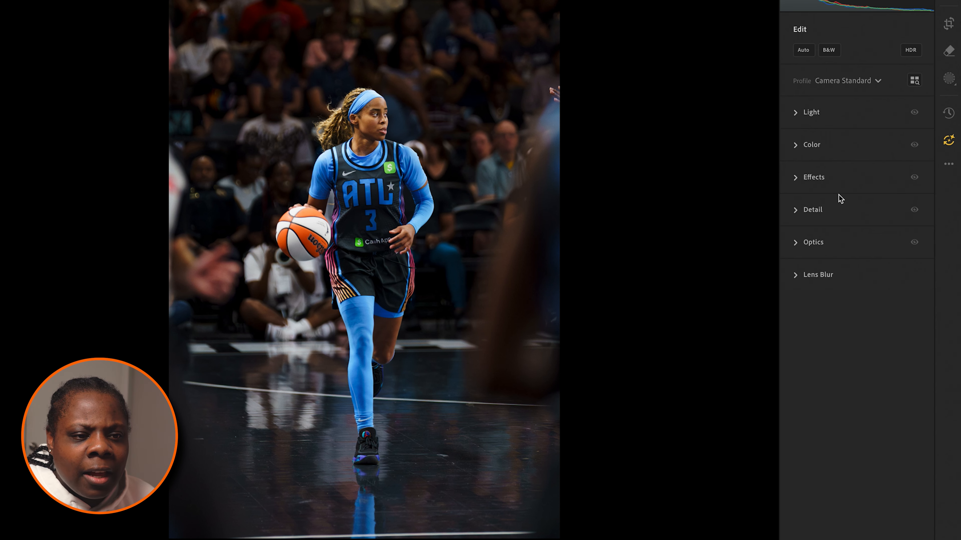
{"action": "left_click", "coordinate": [813, 244]}
{"action": "left_click", "coordinate": [814, 211]}
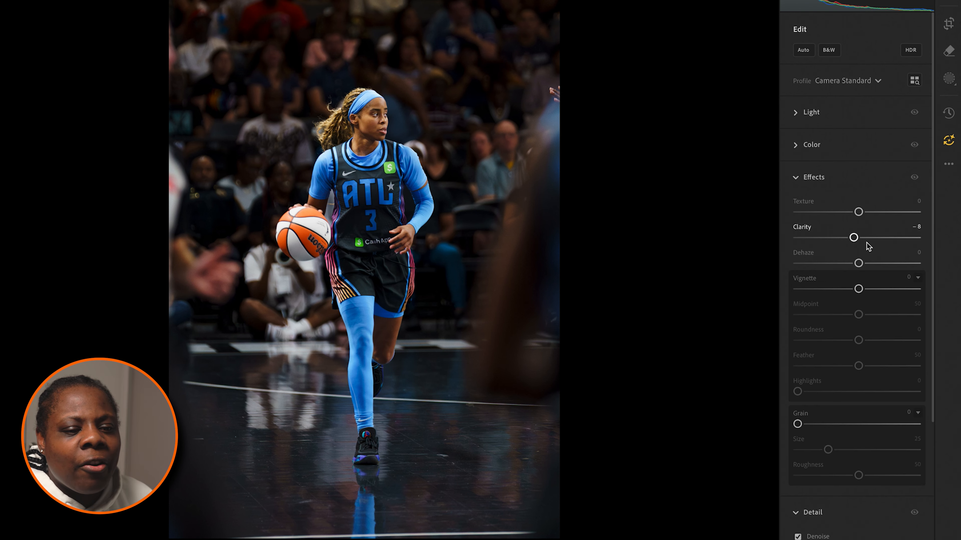
Step: Lower the shadow and midtone points of the main tone curve slightly, and raise its black point for a faded look
{"action": "left_click", "coordinate": [448, 201]}
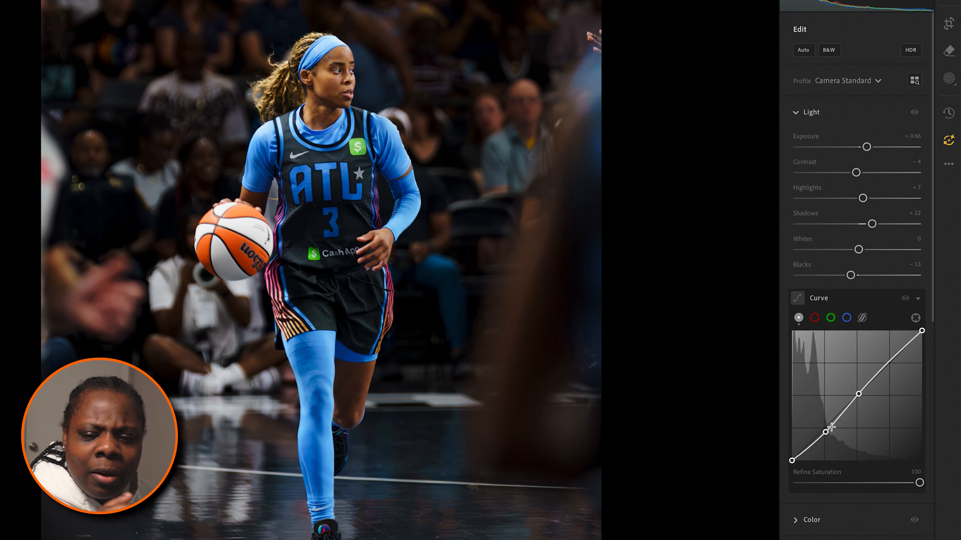
{"action": "mouse_move", "coordinate": [824, 432]}
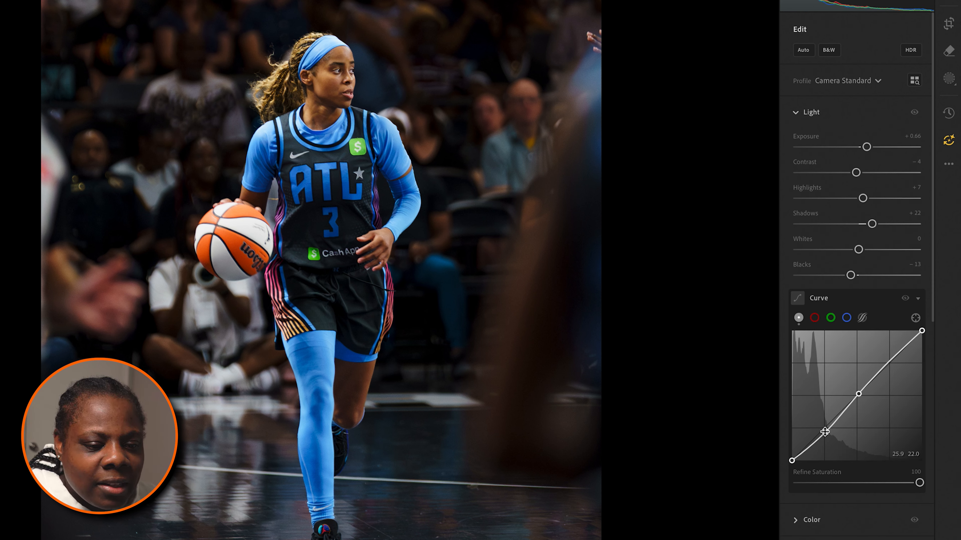
{"action": "left_click_drag", "start_coordinate": [824, 431], "coordinate": [825, 434]}
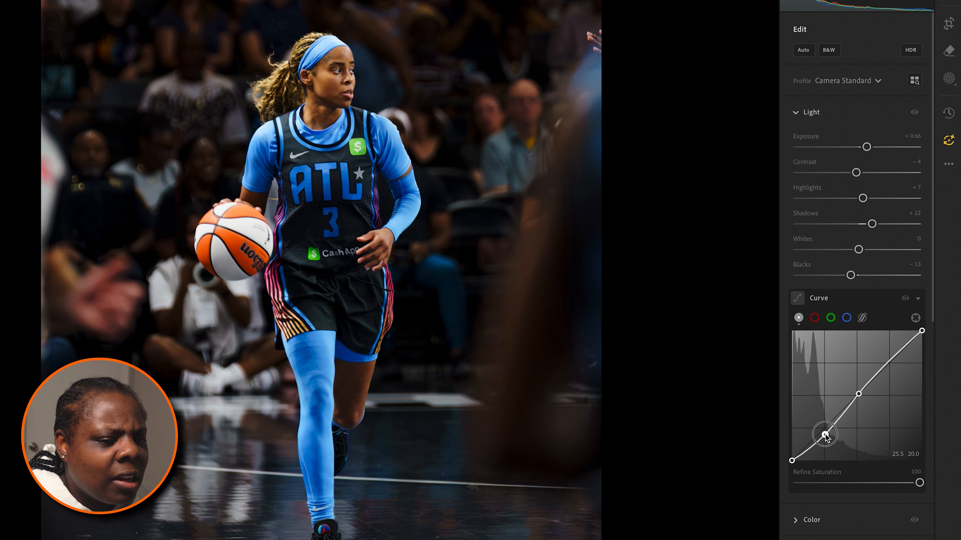
{"action": "left_click", "coordinate": [857, 395]}
{"action": "left_click_drag", "start_coordinate": [857, 395], "coordinate": [859, 399]}
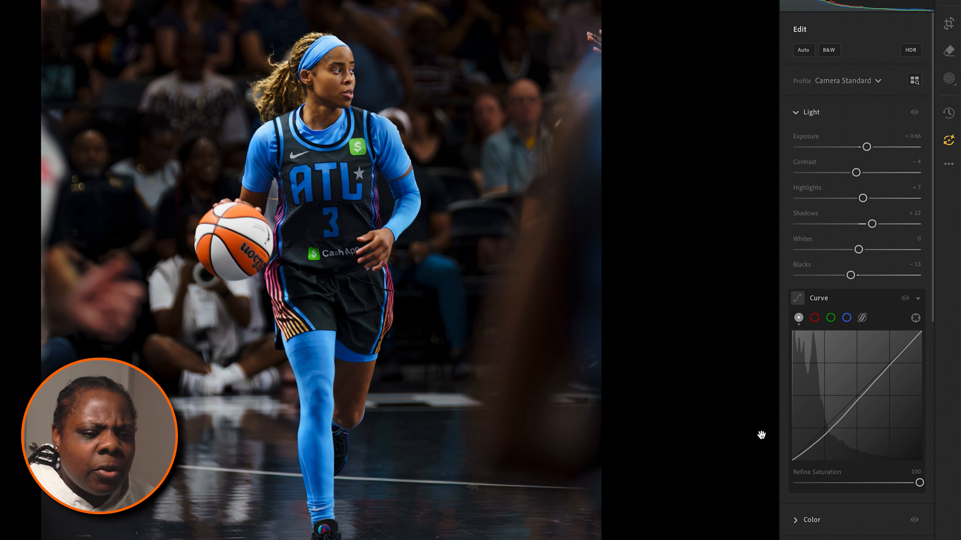
{"action": "left_click_drag", "start_coordinate": [792, 461], "coordinate": [789, 454]}
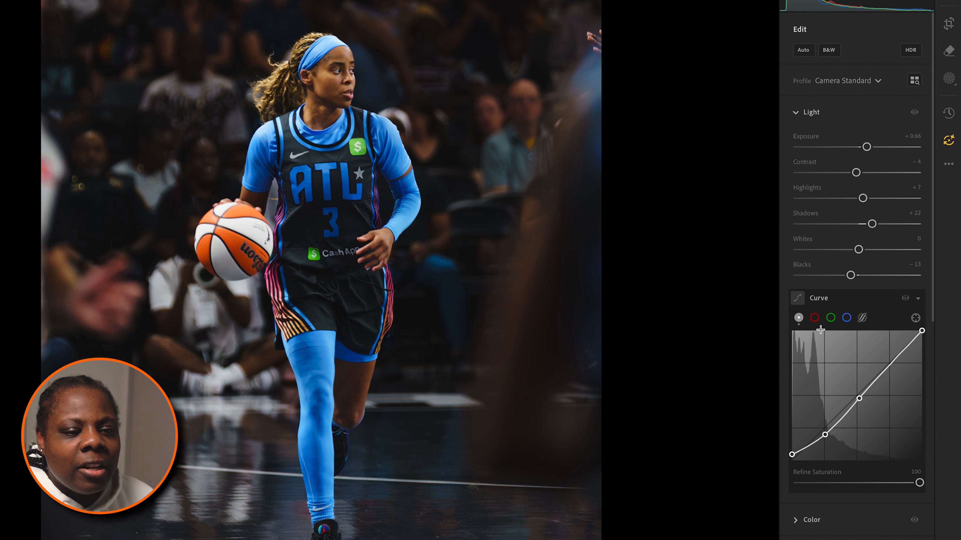
Step: Add a midtone point and a shadow point at about 24.3 to the red curve, and compare the photo without the curve
{"action": "left_click", "coordinate": [816, 319]}
{"action": "left_click", "coordinate": [858, 393]}
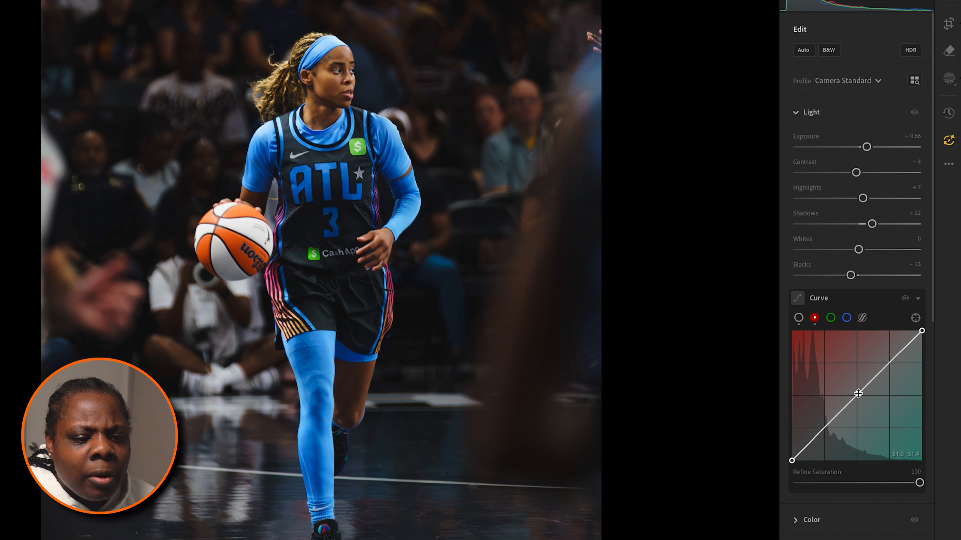
{"action": "left_click", "coordinate": [824, 430]}
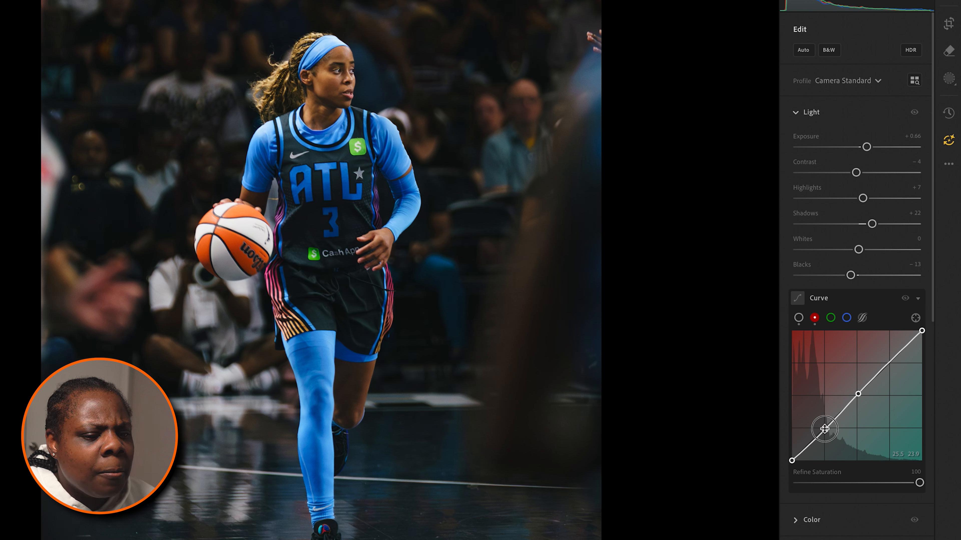
{"action": "left_click_drag", "start_coordinate": [823, 429], "coordinate": [823, 429]}
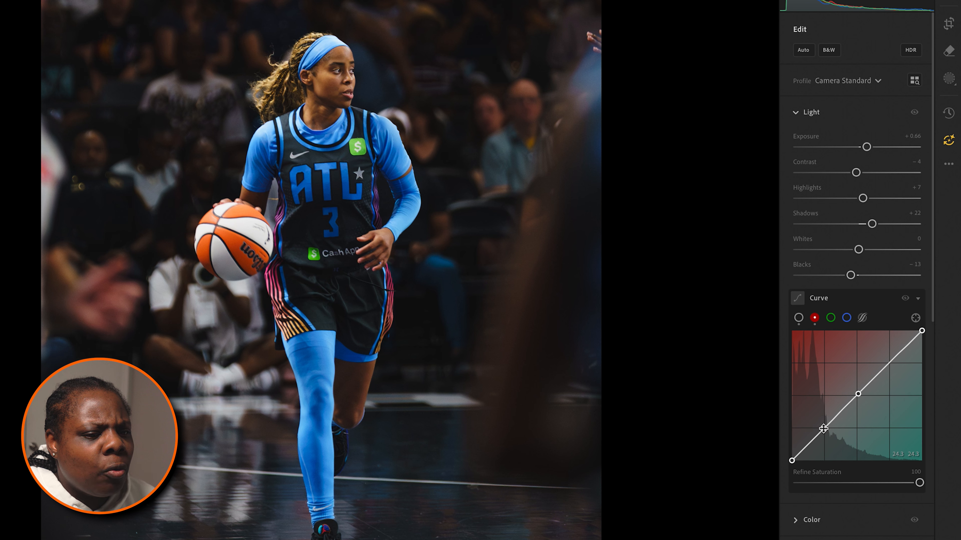
{"action": "left_click", "coordinate": [905, 299]}
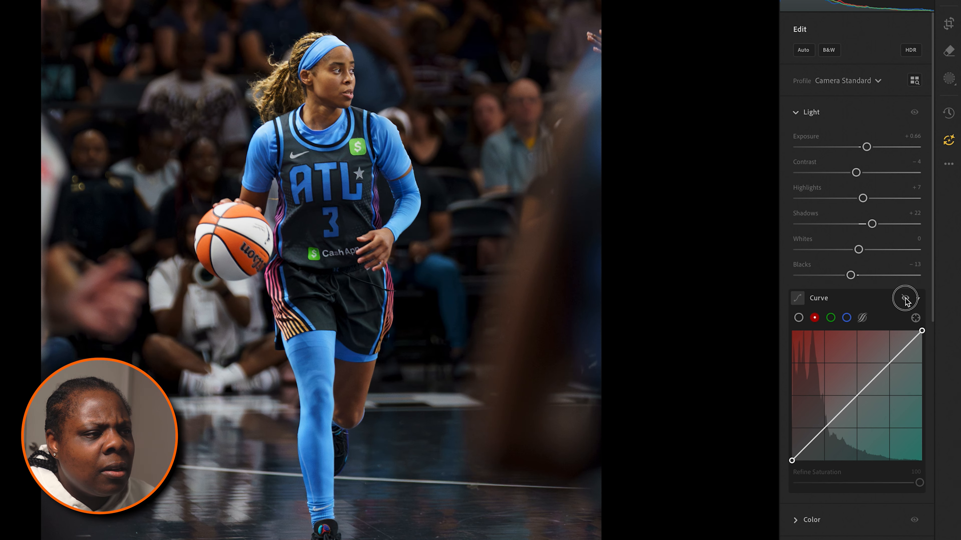
{"action": "left_click", "coordinate": [905, 299]}
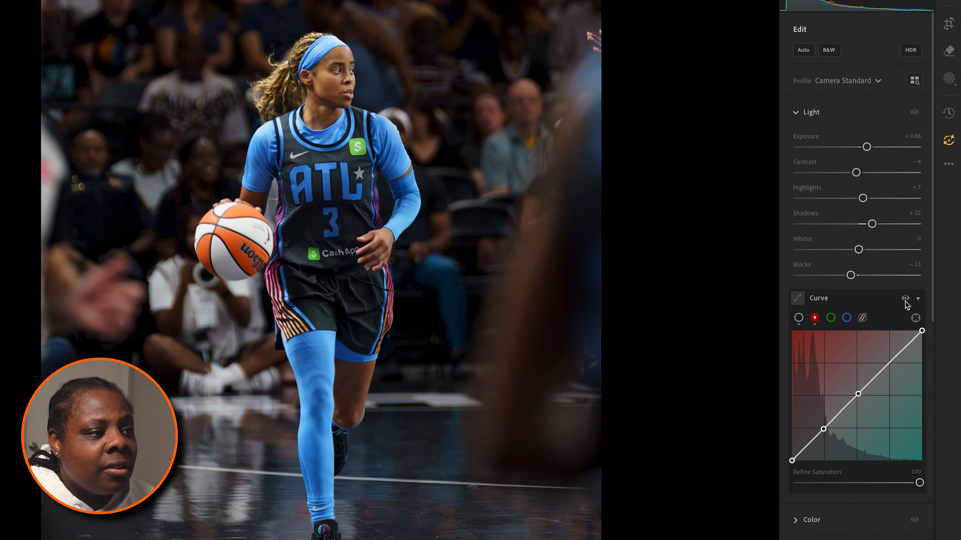
Step: Bring the black point of the main tone curve back down almost to the base to reduce the fade
{"action": "left_click", "coordinate": [402, 178]}
{"action": "scroll", "coordinate": [416, 179], "scroll_direction": "up", "scroll_amount": 5}
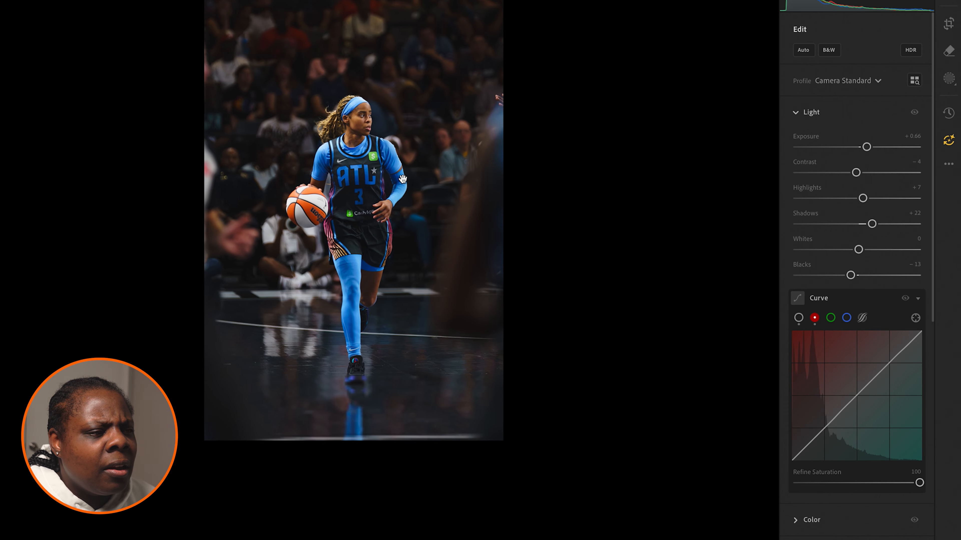
{"action": "left_click", "coordinate": [799, 318]}
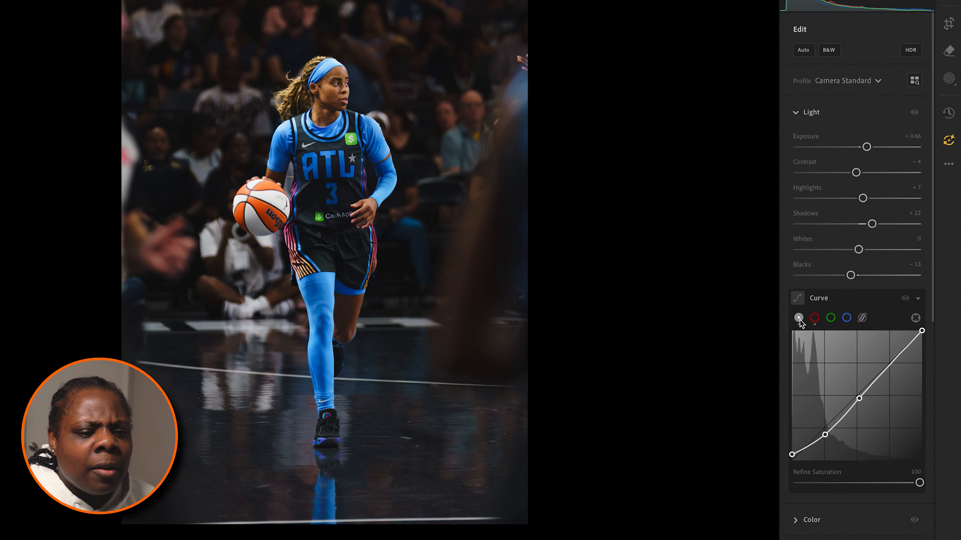
{"action": "left_click_drag", "start_coordinate": [792, 456], "coordinate": [792, 459]}
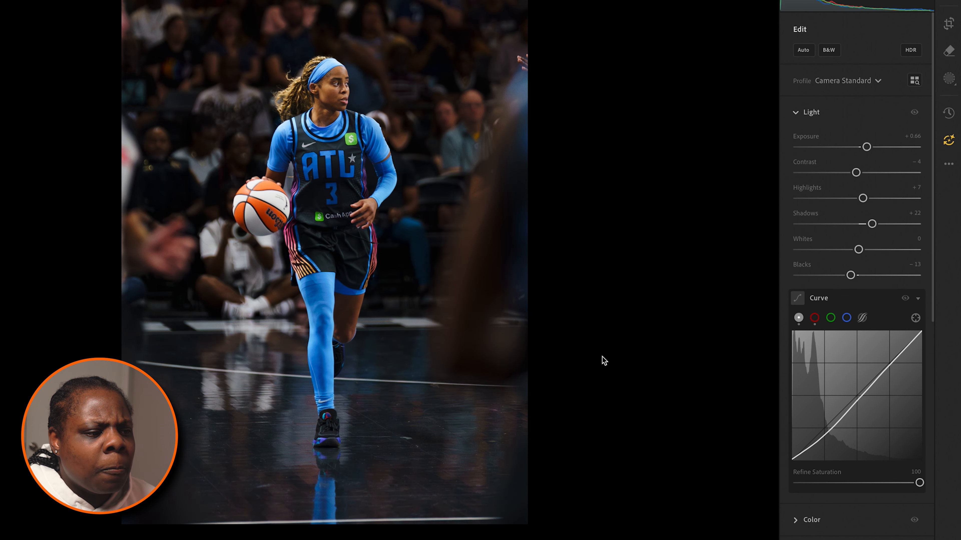
Step: Straighten the photo by setting the crop geometry's Upright correction to Level
{"action": "left_click", "coordinate": [453, 318]}
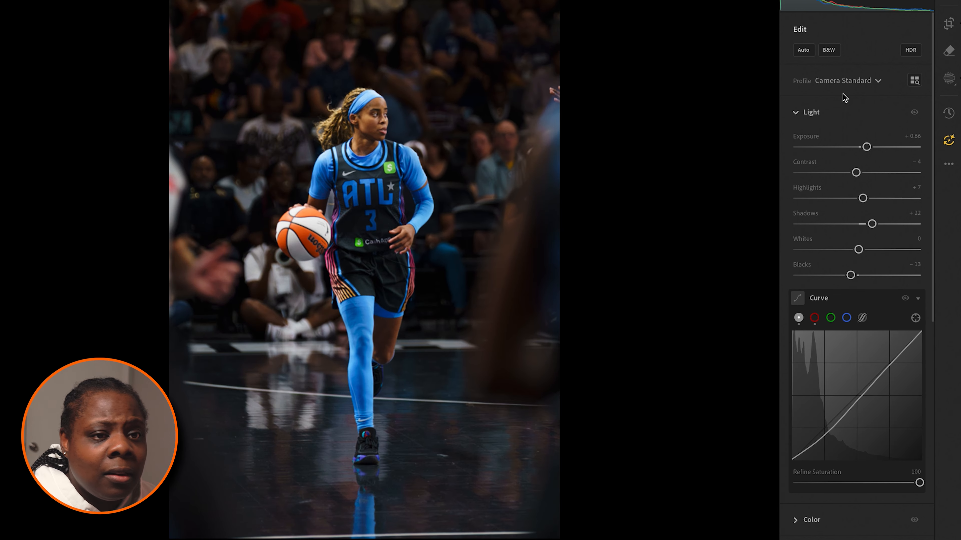
{"action": "left_click", "coordinate": [948, 23]}
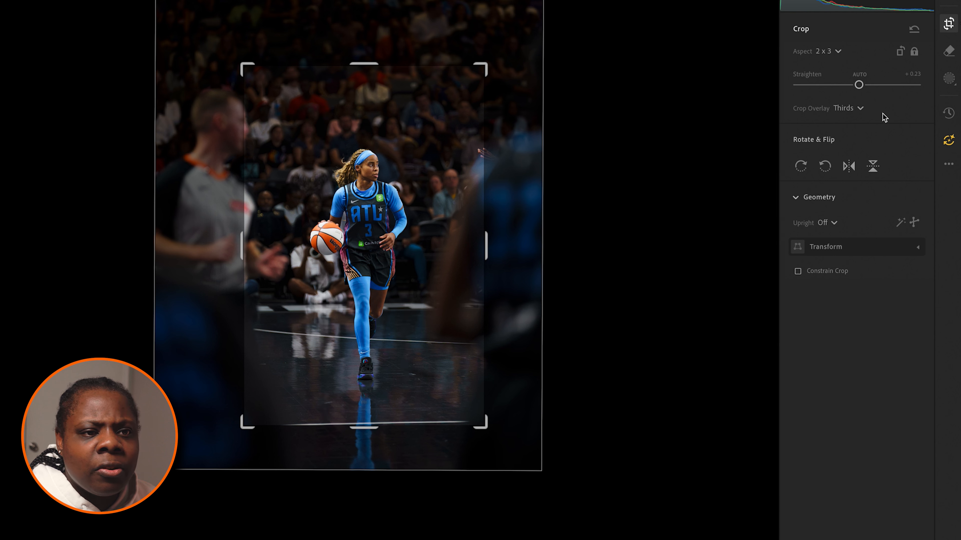
{"action": "left_click", "coordinate": [828, 224]}
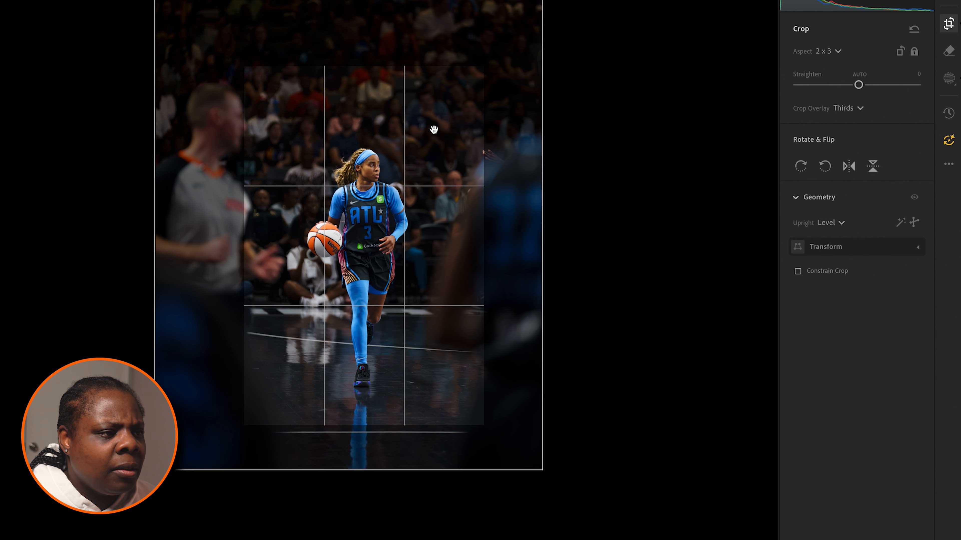
Step: Extend the 2 x 3 crop slightly upward above the player, apply it, and compare the edited photo with the original
{"action": "left_click_drag", "start_coordinate": [369, 61], "coordinate": [366, 46]}
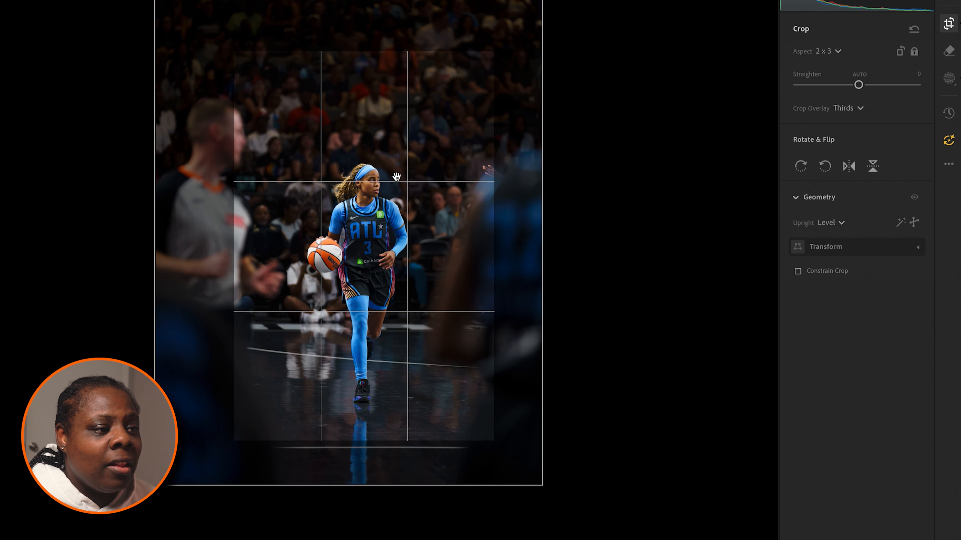
{"action": "key", "text": "Return"}
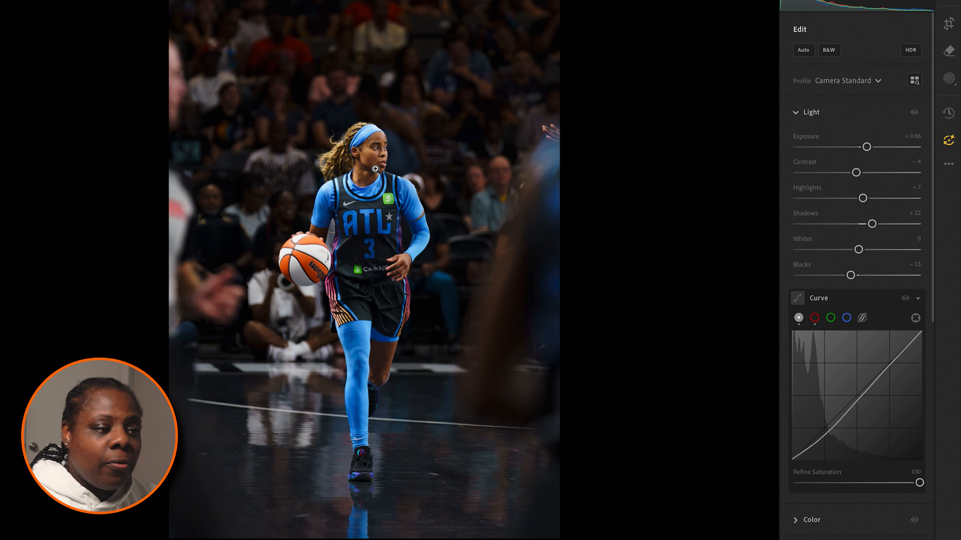
{"action": "key", "text": "backslash"}
{"action": "key", "text": "backslash"}
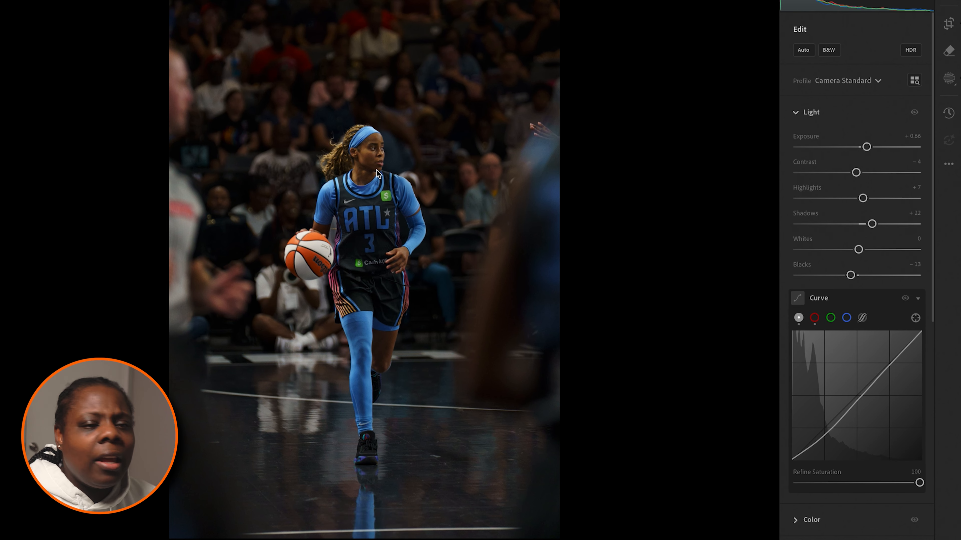